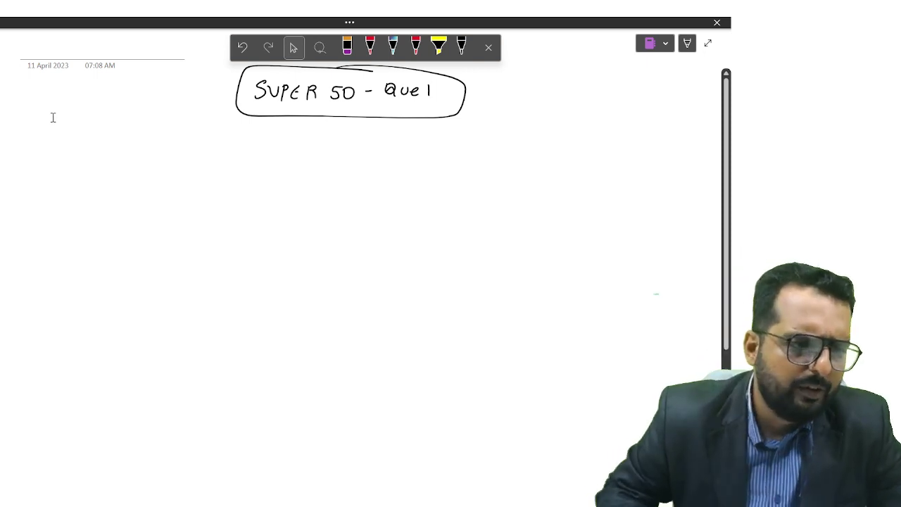
# Step: Handwrite the heading 'WNI: Basic Data' in black pen and underline it, then switch to the PDF
pyautogui.click(461, 47)
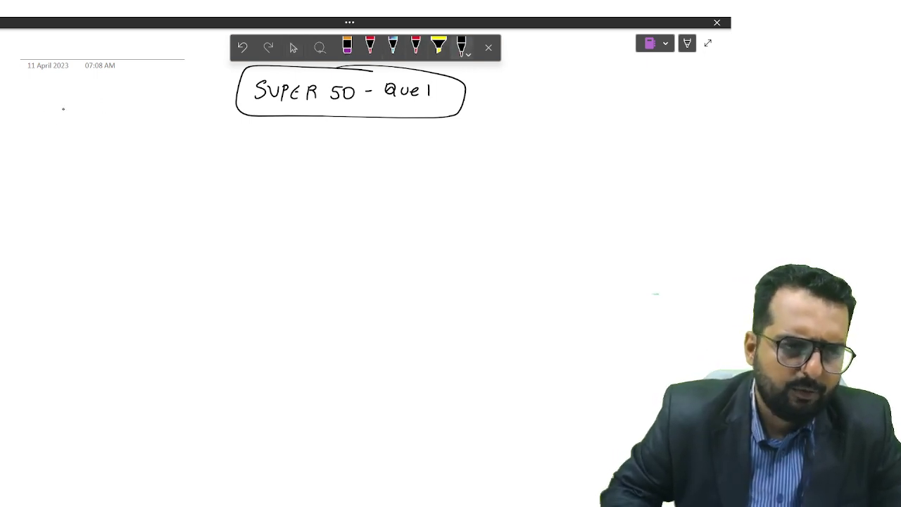
pyautogui.moveTo(14, 129)
pyautogui.mouseDown()
pyautogui.moveTo(99, 138)
pyautogui.moveTo(152, 127)
pyautogui.mouseUp()
pyautogui.moveTo(146, 127); pyautogui.dragTo(148, 140)
pyautogui.moveTo(168, 133); pyautogui.dragTo(179, 141)
pyautogui.moveTo(173, 134); pyautogui.dragTo(183, 134)
pyautogui.moveTo(189, 133); pyautogui.dragTo(187, 145)
pyautogui.moveTo(89, 154); pyautogui.dragTo(122, 154)
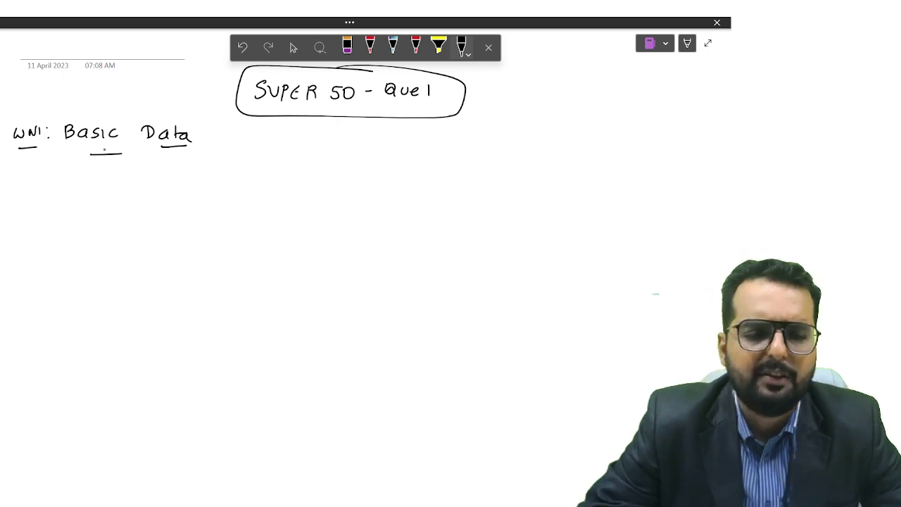
pyautogui.hotkey('alt', 'Tab')
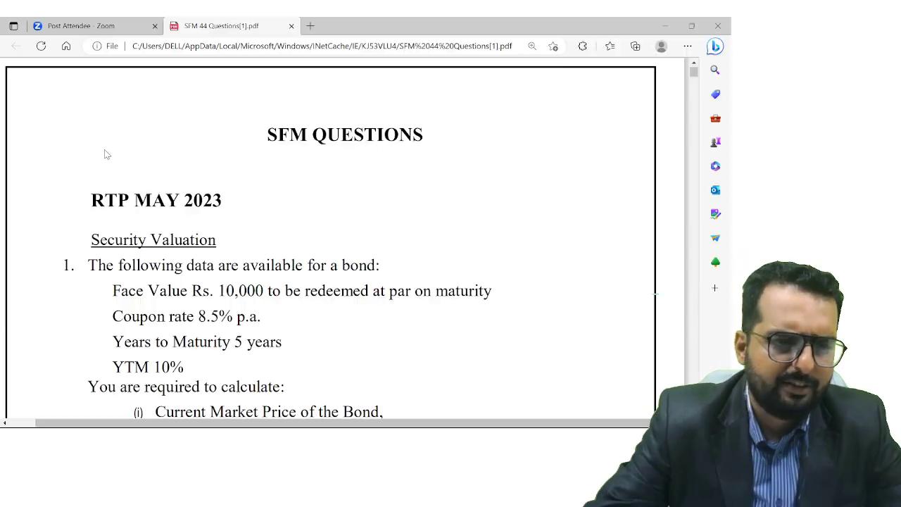
# Step: Scroll through bond question 1's data and required calculations, then return to OneNote
pyautogui.scroll(-4, 240, 175)
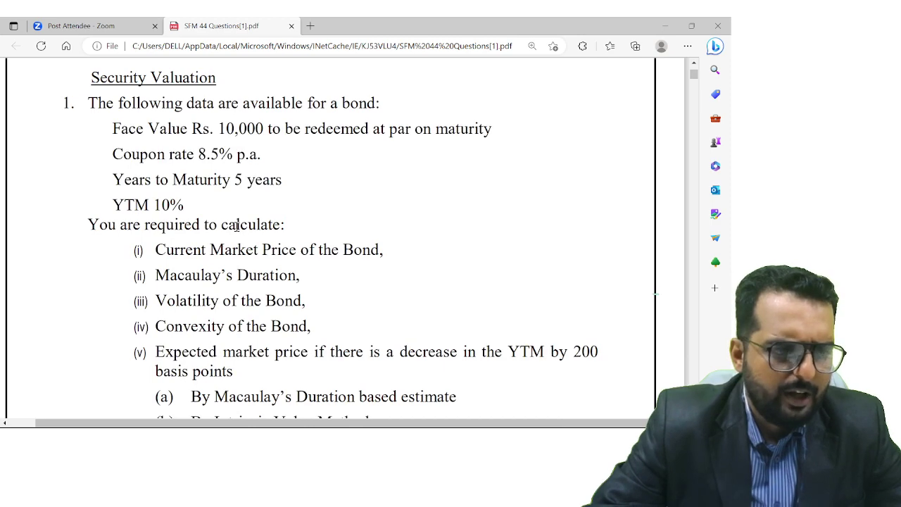
pyautogui.keyDown('ctrl'); pyautogui.scroll(2, 237, 225); pyautogui.keyUp('ctrl')
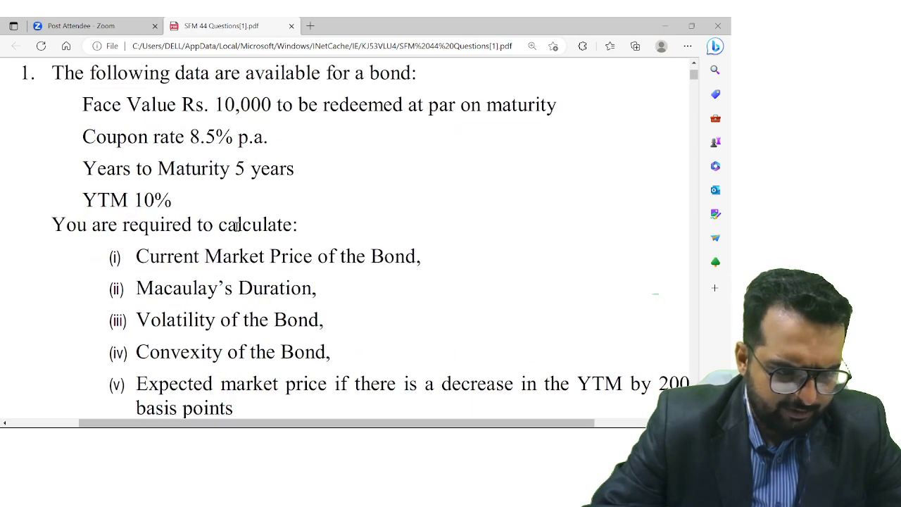
pyautogui.keyDown('ctrl'); pyautogui.scroll(-2, 237, 225); pyautogui.keyUp('ctrl')
pyautogui.scroll(2, 235, 226)
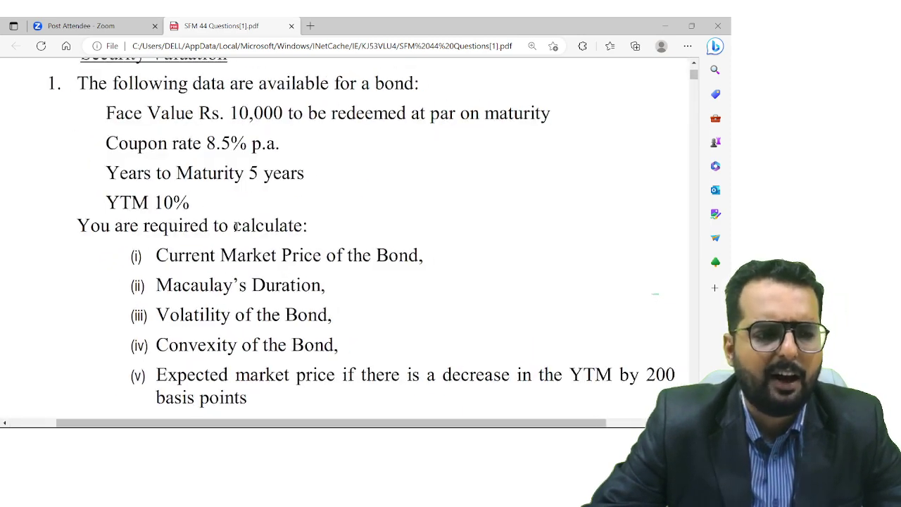
pyautogui.keyDown('ctrl'); pyautogui.scroll(-1, 230, 225); pyautogui.keyUp('ctrl')
pyautogui.keyDown('ctrl'); pyautogui.scroll(1, 229, 224); pyautogui.keyUp('ctrl')
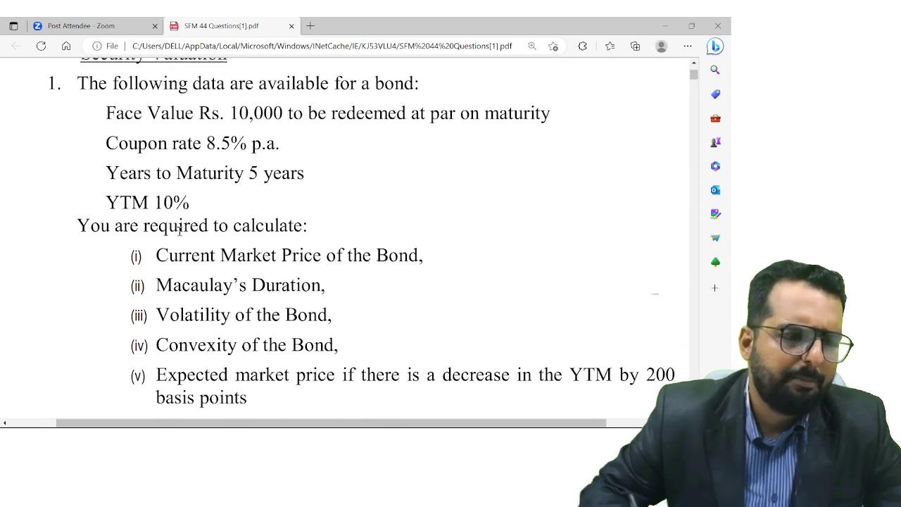
pyautogui.hotkey('alt', 'Tab')
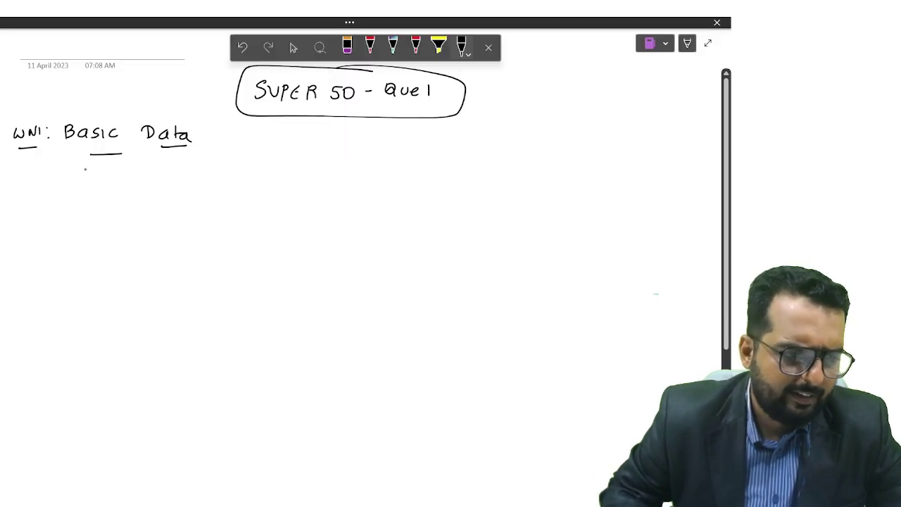
# Step: Ink item (a), face value 10,000, and start the circled (b) for the next item
pyautogui.click(44, 176)
pyautogui.moveTo(21, 178); pyautogui.dragTo(113, 185)
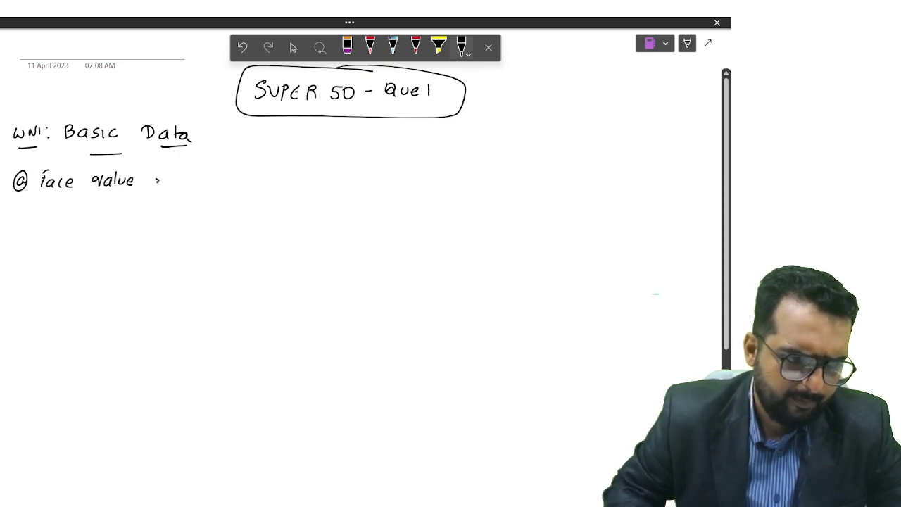
pyautogui.moveTo(199, 176); pyautogui.dragTo(245, 181)
pyautogui.moveTo(17, 217)
pyautogui.mouseDown()
pyautogui.moveTo(21, 232)
pyautogui.moveTo(19, 215)
pyautogui.moveTo(52, 231)
pyautogui.mouseUp()
pyautogui.hotkey('alt', 'Tab')
pyautogui.hotkey('alt', 'Tab')
# Step: Ink 'Coupon Rate 8.50%' beside item (b)
pyautogui.moveTo(59, 222); pyautogui.dragTo(71, 224)
pyautogui.moveTo(76, 221); pyautogui.dragTo(76, 240)
pyautogui.moveTo(76, 222); pyautogui.dragTo(79, 228)
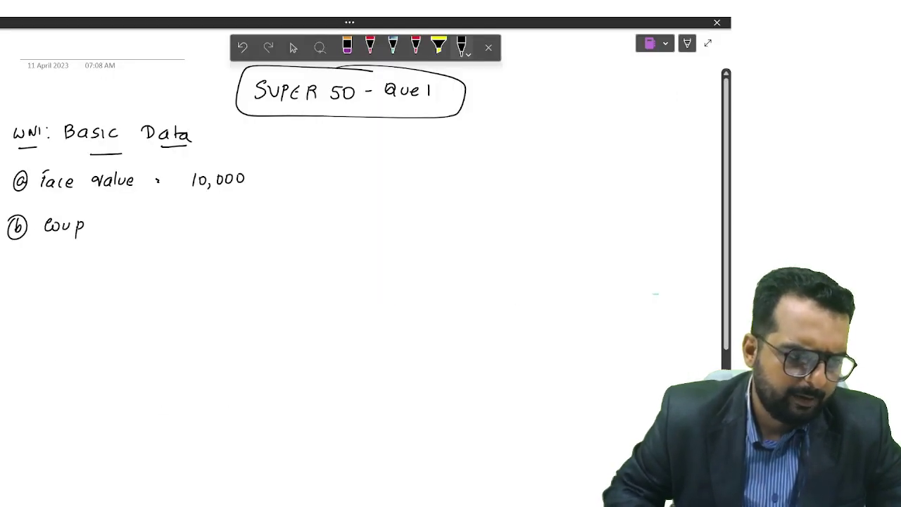
pyautogui.moveTo(141, 213); pyautogui.dragTo(142, 227)
pyautogui.moveTo(138, 218); pyautogui.dragTo(145, 218)
pyautogui.moveTo(146, 224); pyautogui.dragTo(152, 228)
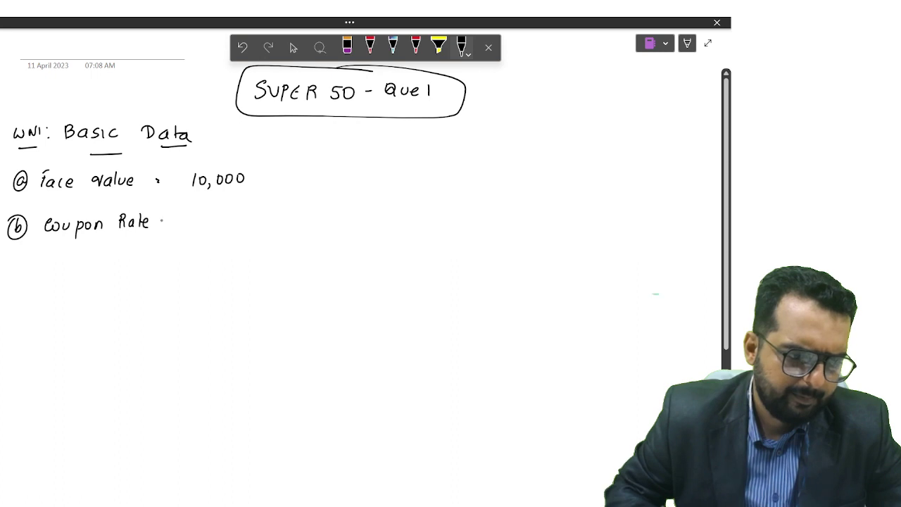
pyautogui.moveTo(201, 214); pyautogui.dragTo(207, 221)
pyautogui.moveTo(221, 214)
pyautogui.mouseDown()
pyautogui.moveTo(214, 224)
pyautogui.moveTo(226, 216)
pyautogui.mouseUp()
pyautogui.moveTo(235, 220); pyautogui.dragTo(236, 219)
pyautogui.moveTo(240, 213); pyautogui.dragTo(240, 227)
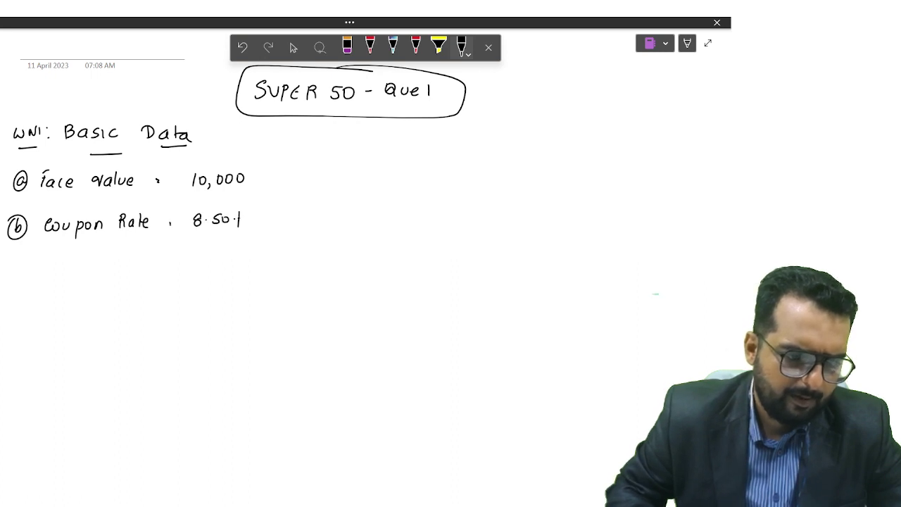
# Step: Ink item (c) years 5 and item (d) YTM 10%, checking the values in the PDF
pyautogui.moveTo(21, 260)
pyautogui.mouseDown()
pyautogui.moveTo(16, 283)
pyautogui.moveTo(76, 270)
pyautogui.mouseUp()
pyautogui.hotkey('alt', 'Tab')
pyautogui.hotkey('alt', 'Tab')
pyautogui.moveTo(79, 270); pyautogui.dragTo(86, 263)
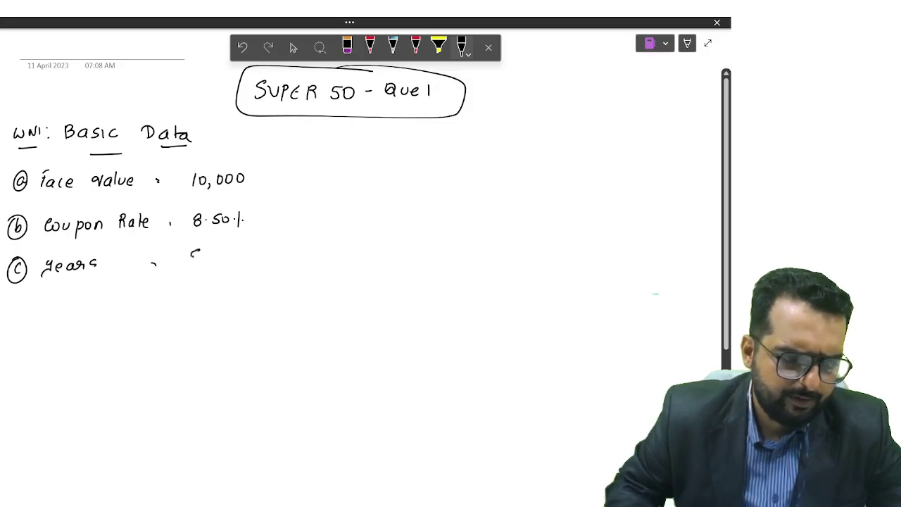
pyautogui.moveTo(22, 317)
pyautogui.mouseDown()
pyautogui.moveTo(17, 325)
pyautogui.moveTo(21, 310)
pyautogui.mouseUp()
pyautogui.hotkey('alt', 'Tab')
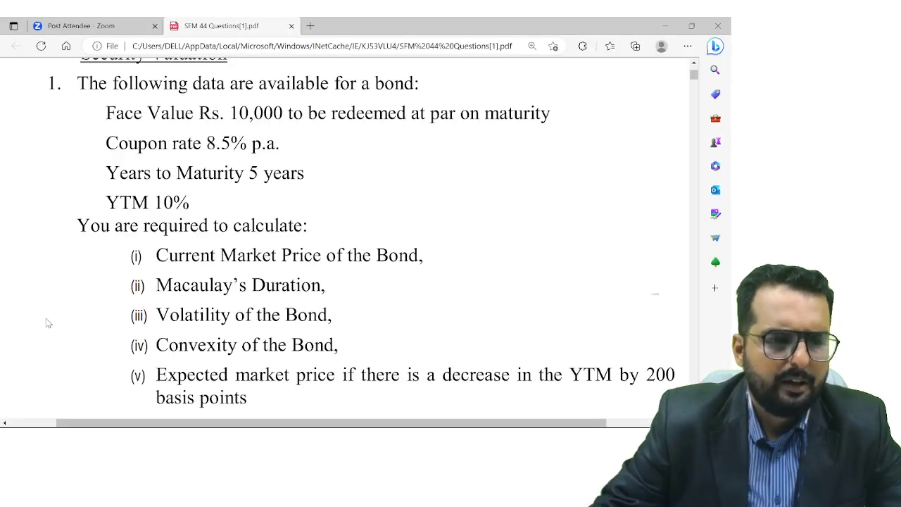
pyautogui.hotkey('alt', 'Tab')
pyautogui.moveTo(68, 305); pyautogui.dragTo(73, 317)
pyautogui.moveTo(74, 315); pyautogui.dragTo(83, 306)
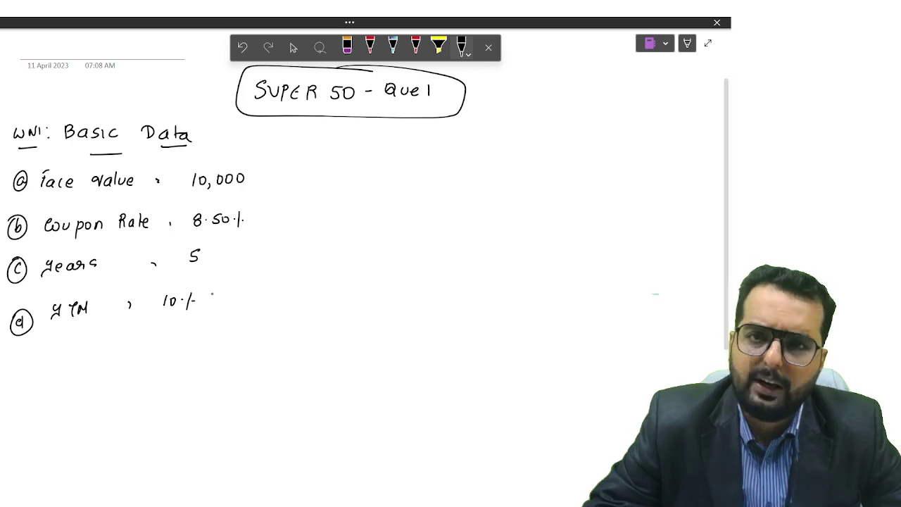
# Step: Review parts (a), (b) and the Given table in the PDF, highlighting the 200 basis point decrease
pyautogui.hotkey('alt', 'Tab')
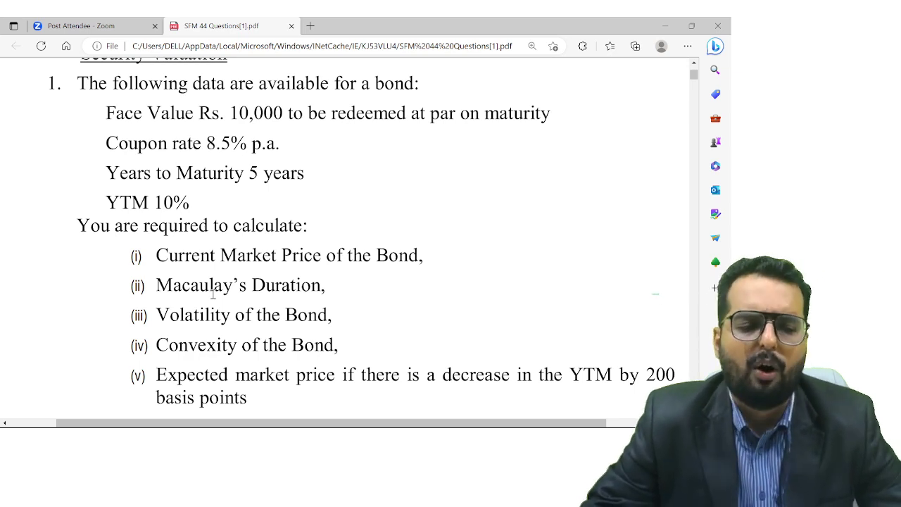
pyautogui.scroll(-3, 275, 309)
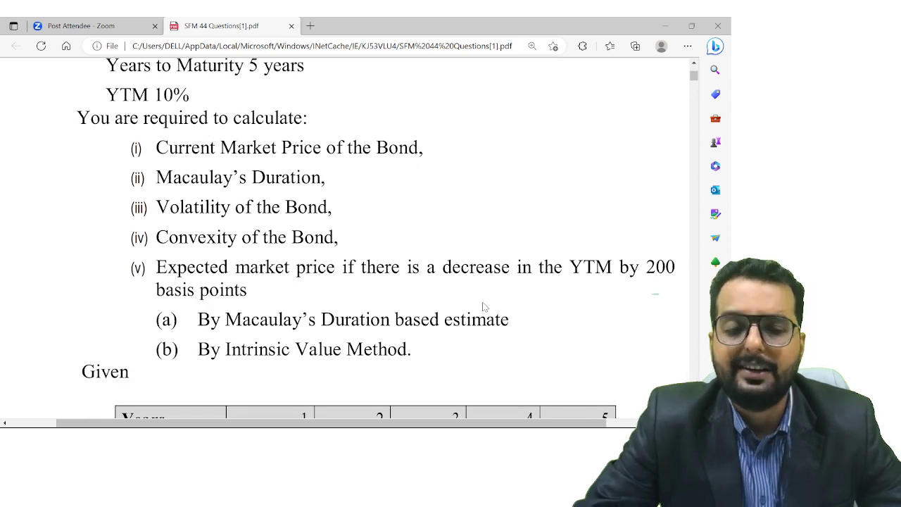
pyautogui.moveTo(630, 270); pyautogui.dragTo(665, 272)
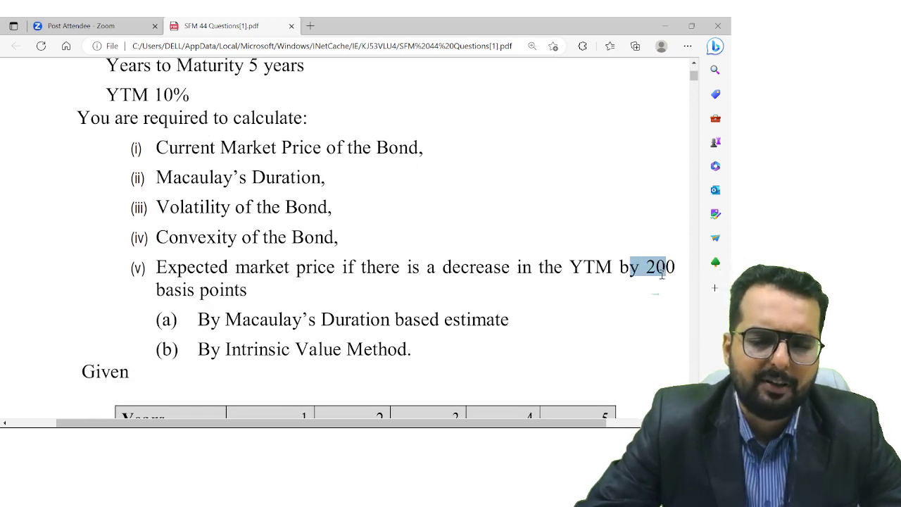
pyautogui.click(516, 296)
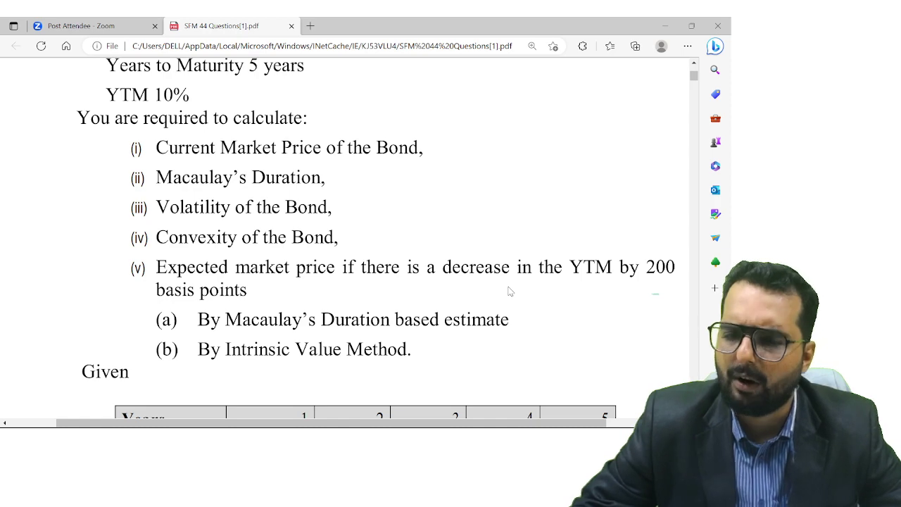
pyautogui.hotkey('alt', 'Tab')
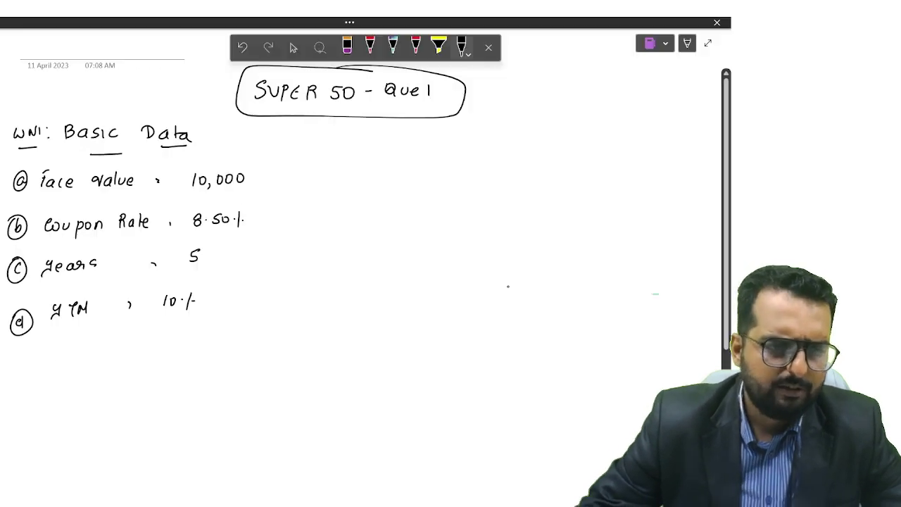
pyautogui.hotkey('alt', 'Tab')
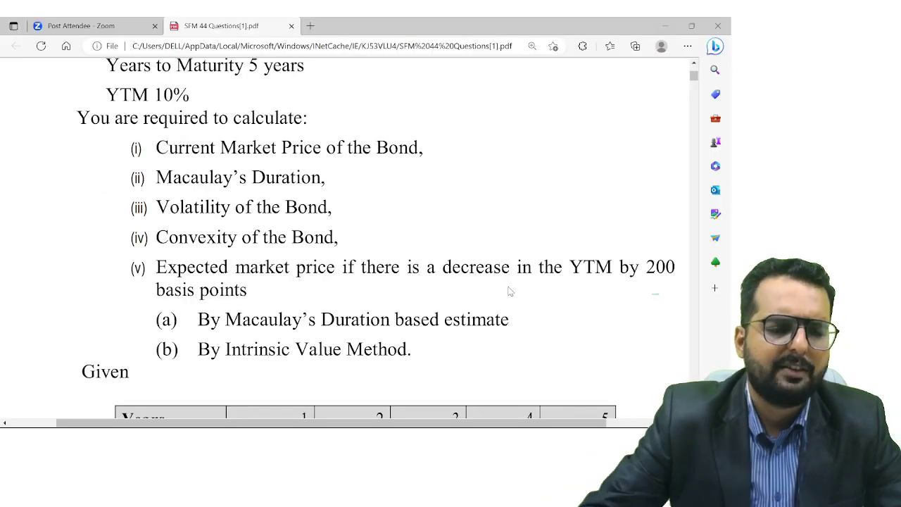
pyautogui.scroll(3, 618, 325)
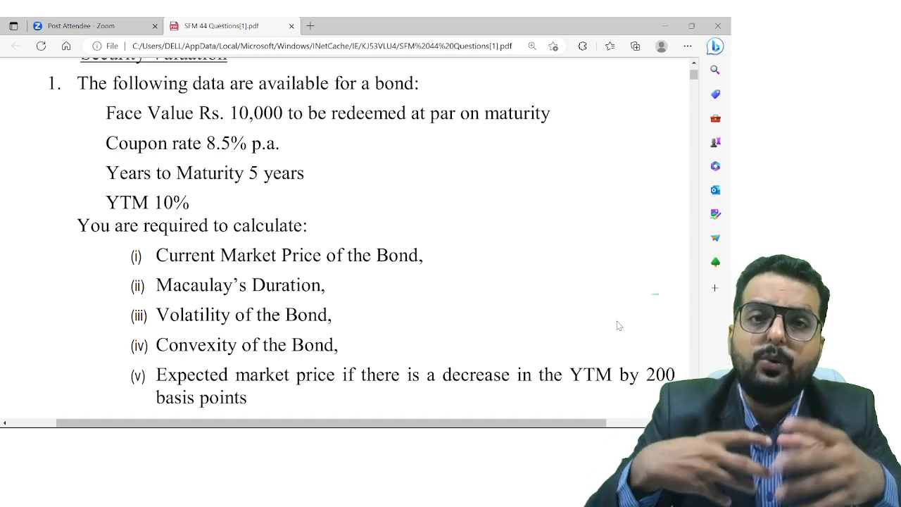
# Step: Search Windows for 'EXCE' and launch Excel from the best match
pyautogui.hotkey('alt', 'Tab')
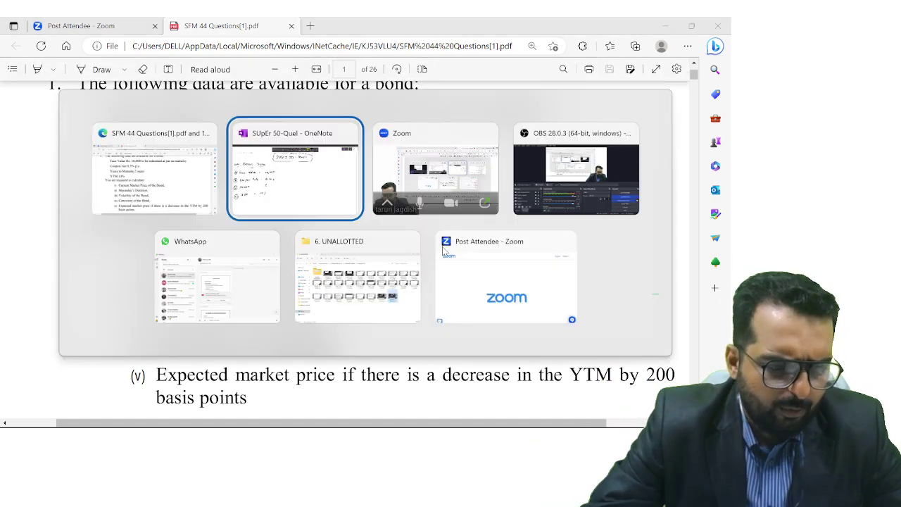
pyautogui.hotkey('alt', 'Tab')
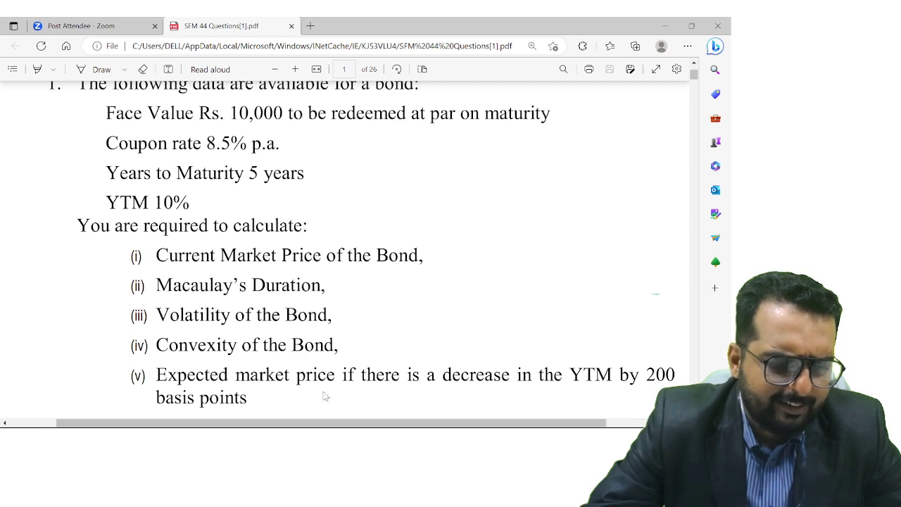
pyautogui.moveTo(310, 425)
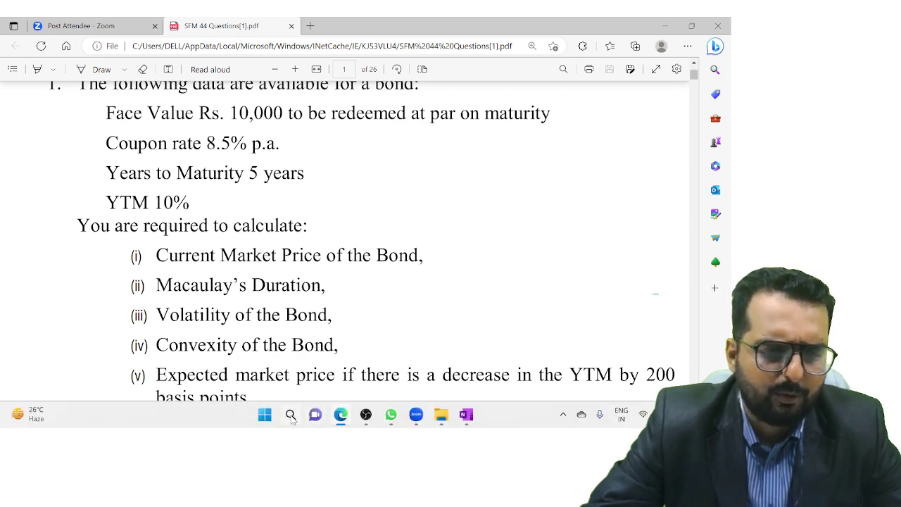
pyautogui.click(290, 414)
pyautogui.write('E')
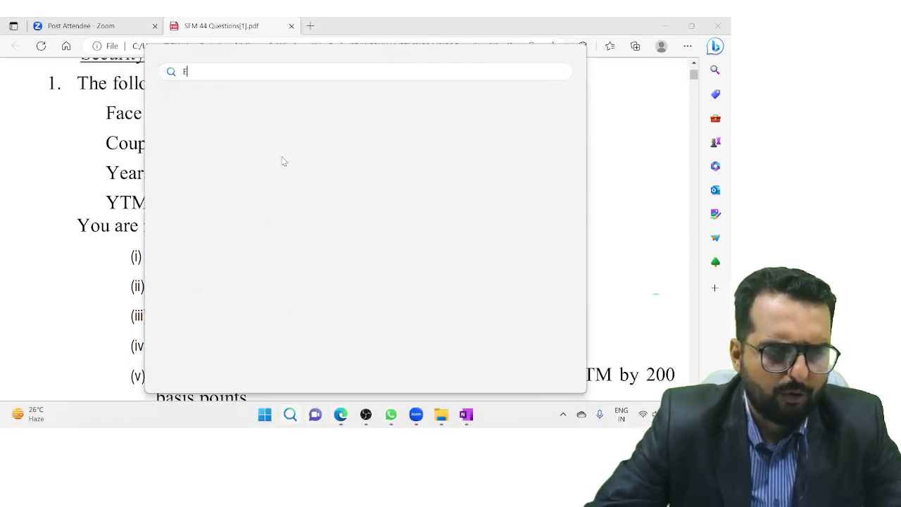
pyautogui.write('XCE')
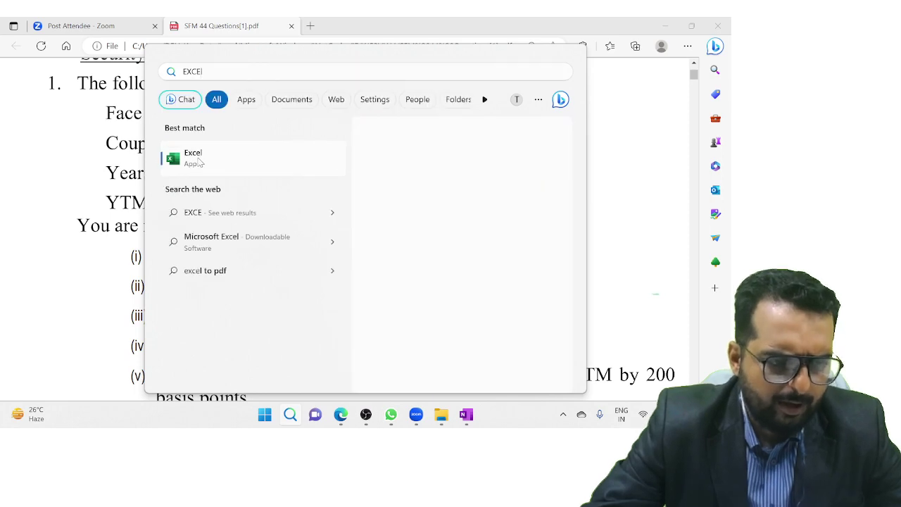
pyautogui.click(199, 161)
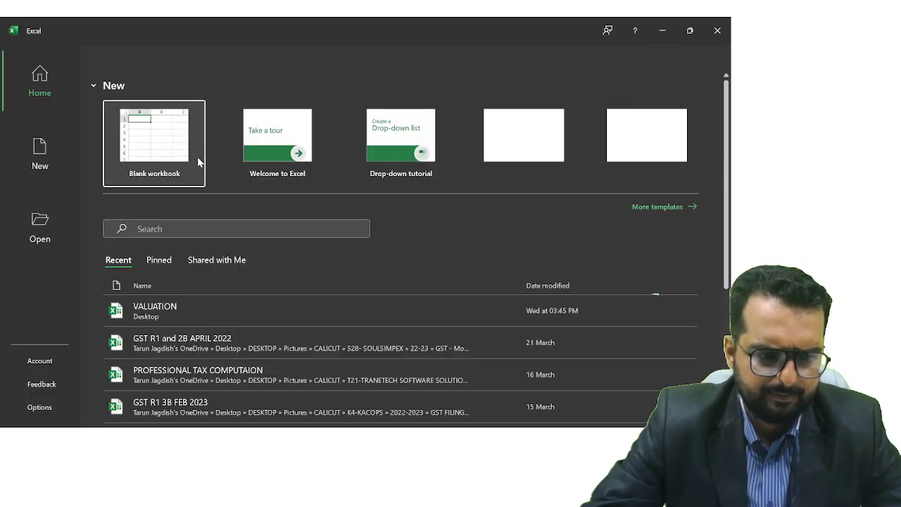
# Step: Create a blank workbook with all cells centred horizontally and vertically at font size 16
pyautogui.click(158, 144)
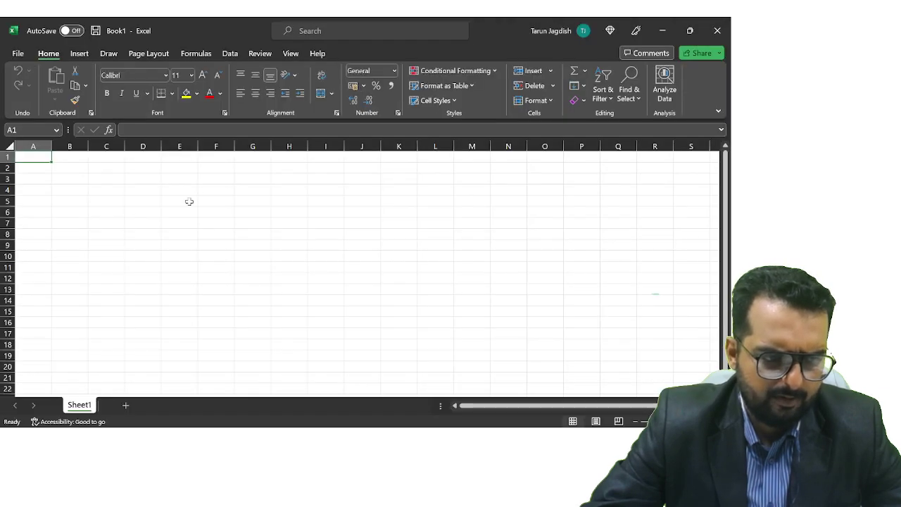
pyautogui.click(87, 202)
pyautogui.click(7, 146)
pyautogui.click(113, 179)
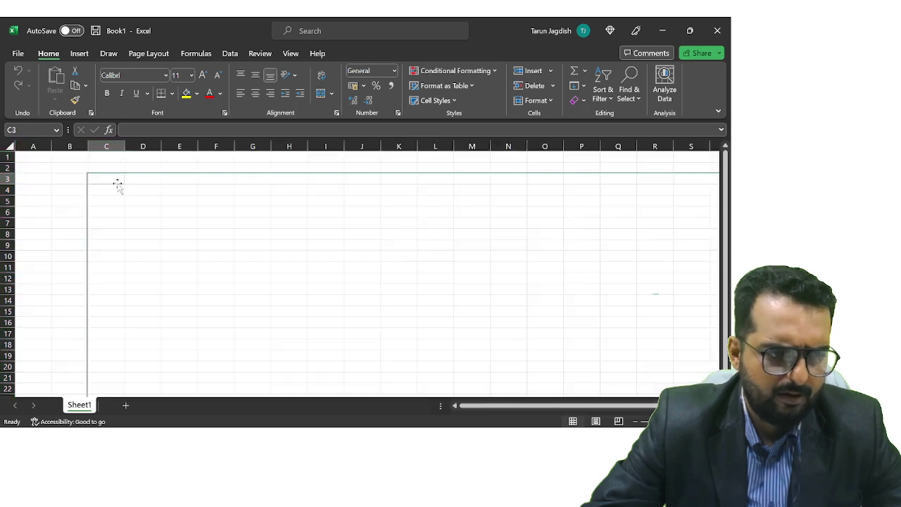
pyautogui.click(7, 146)
pyautogui.click(256, 93)
pyautogui.click(256, 76)
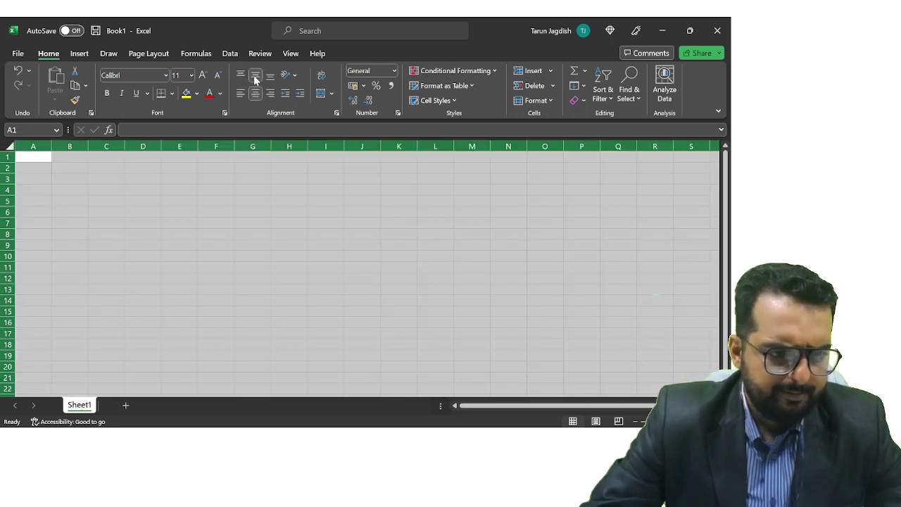
pyautogui.click(191, 75)
pyautogui.click(182, 176)
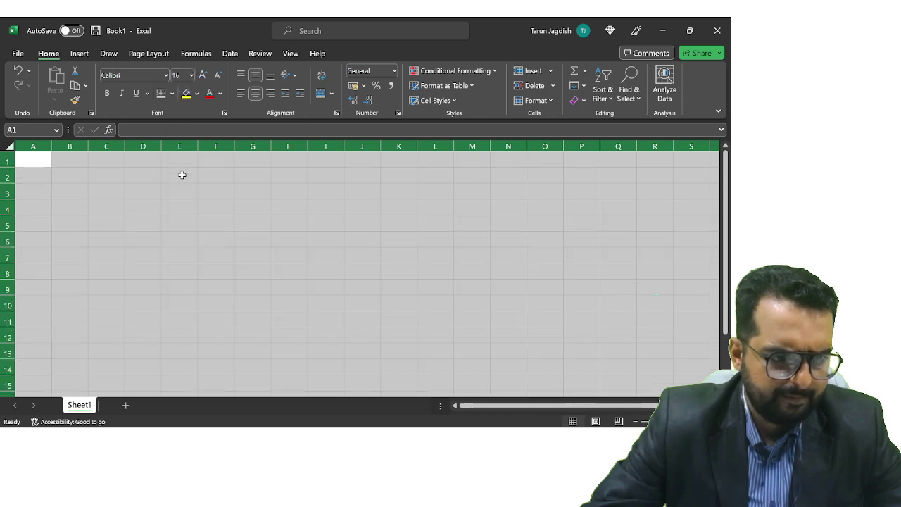
# Step: Set columns A–H to a column width of 20
pyautogui.click(151, 187)
pyautogui.moveTo(33, 145); pyautogui.dragTo(299, 146)
pyautogui.rightClick(300, 146)
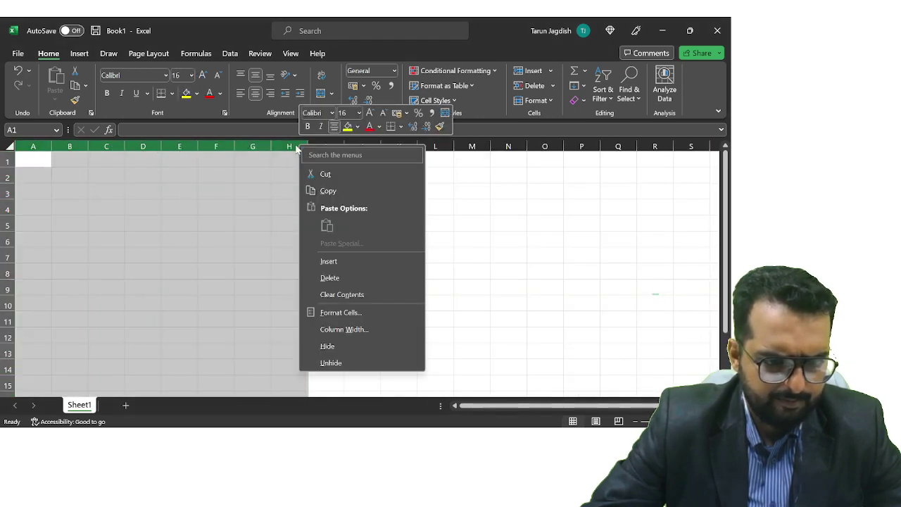
pyautogui.click(345, 329)
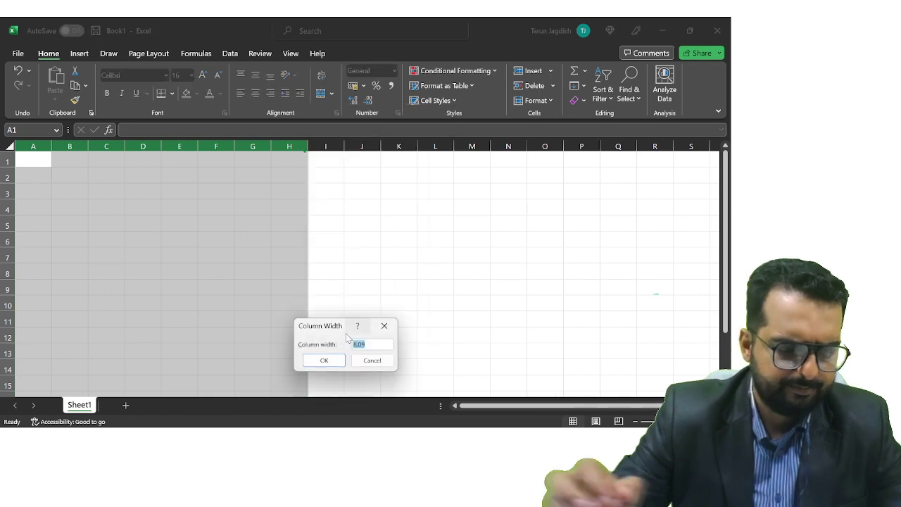
pyautogui.write('20')
pyautogui.press('Return')
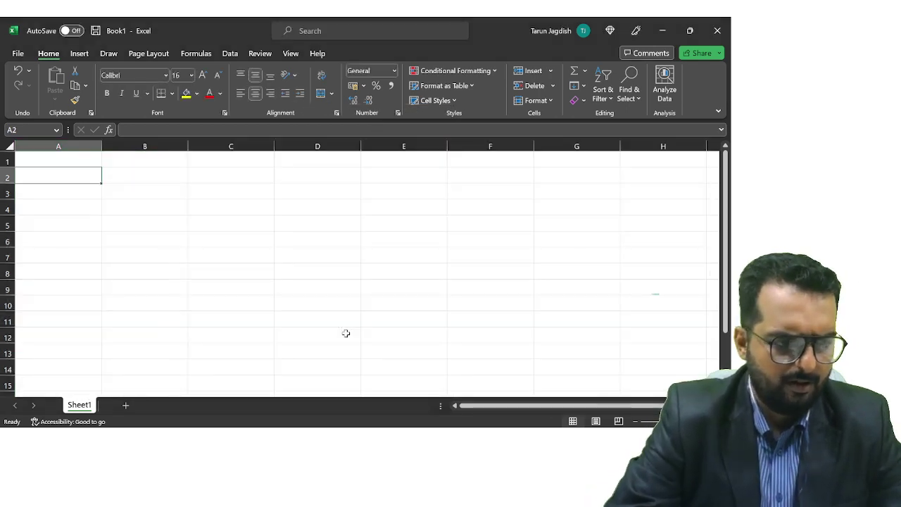
pyautogui.press('Up')
# Step: Enter the headings YEAR, CASH FLOW, DF and DCF across A1:D1
pyautogui.write('YE')
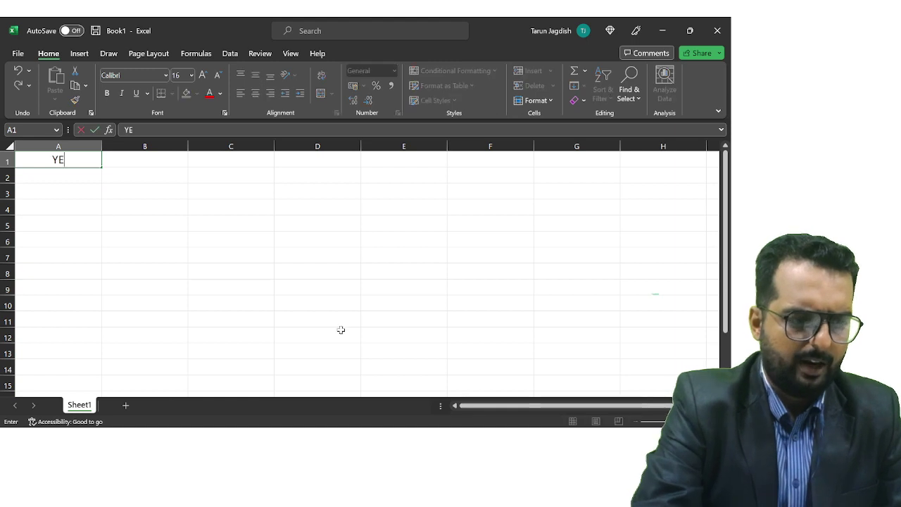
pyautogui.write('AR')
pyautogui.press('Tab')
pyautogui.write('CASH FLLO')
pyautogui.press('BackSpace')
pyautogui.press('BackSpace')
pyautogui.write('OW')
pyautogui.press('Tab')
pyautogui.write('DF')
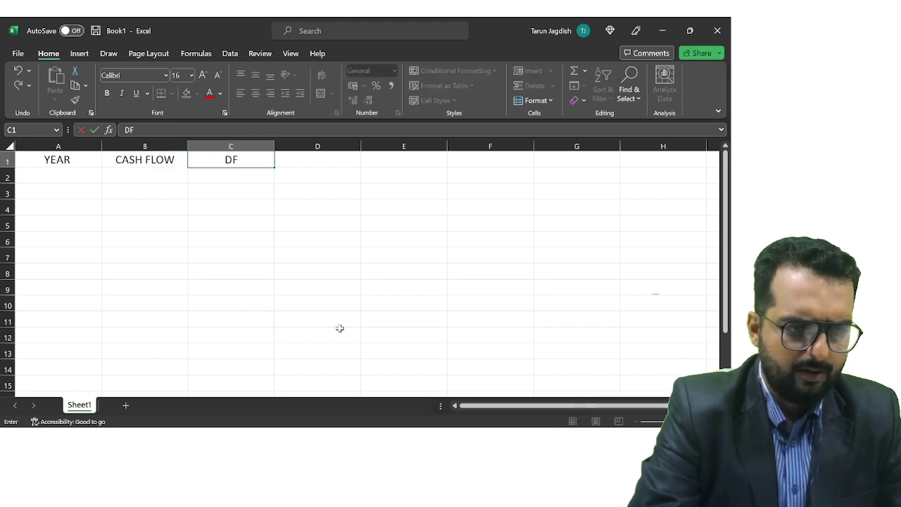
pyautogui.press('Tab')
pyautogui.write('DCF')
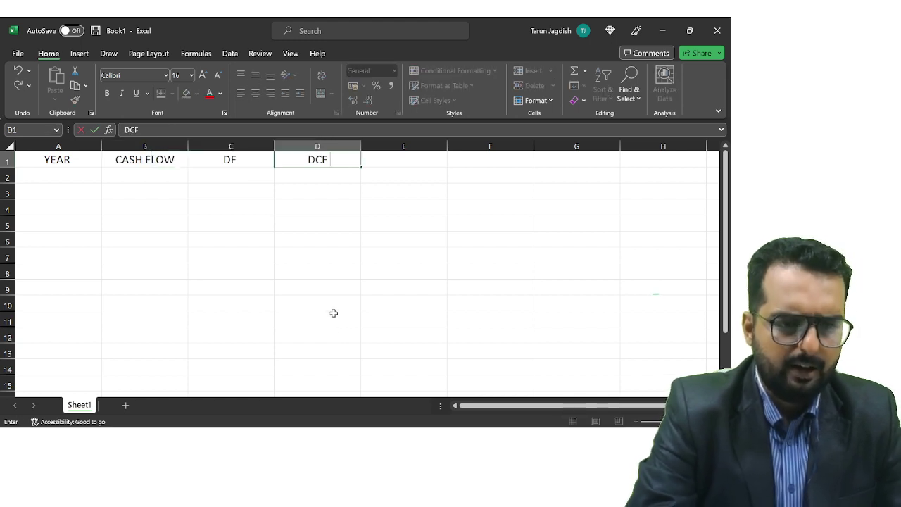
pyautogui.press('Return')
pyautogui.press('Up')
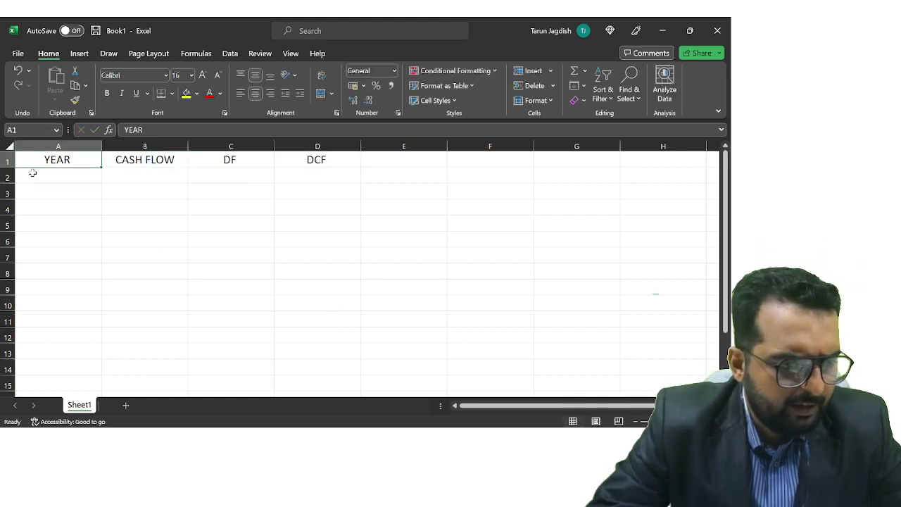
# Step: Insert a blank row above the headings so they sit in row 2
pyautogui.click(7, 161)
pyautogui.rightClick(7, 161)
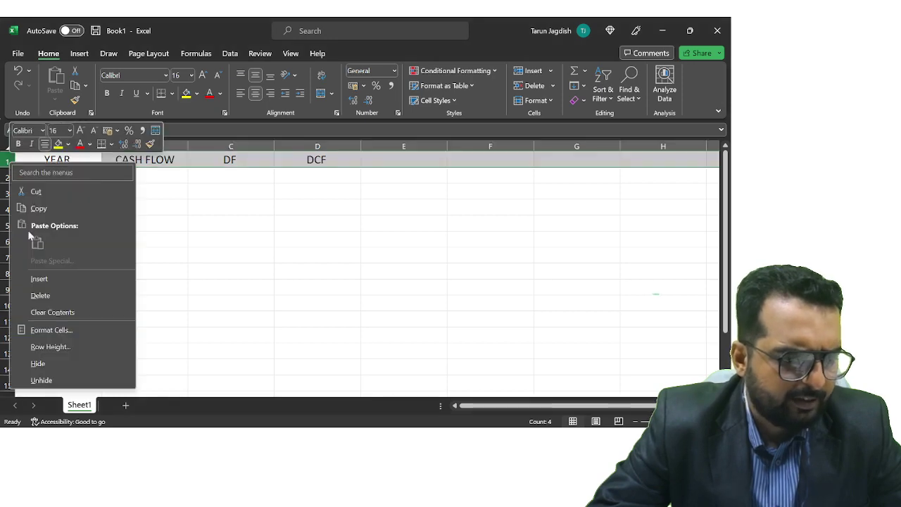
pyautogui.click(39, 279)
pyautogui.click(176, 199)
pyautogui.click(233, 175)
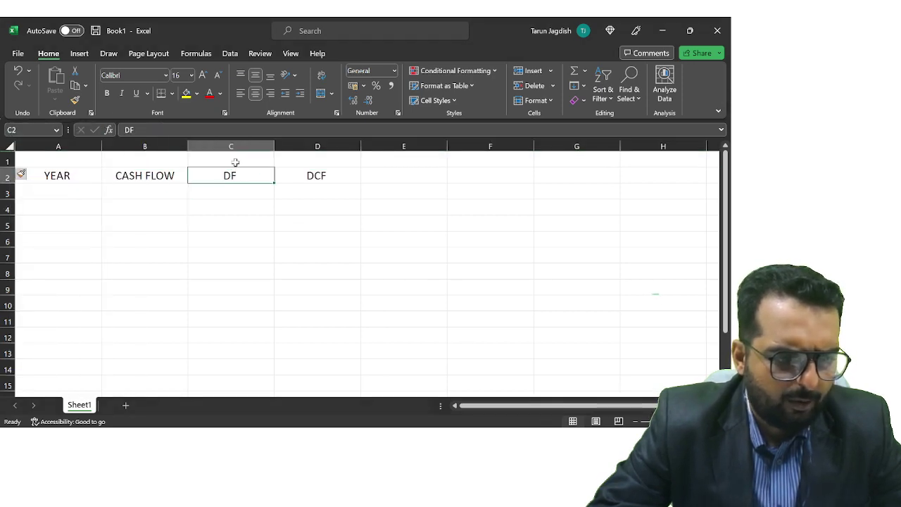
pyautogui.hotkey('alt', 'Tab')
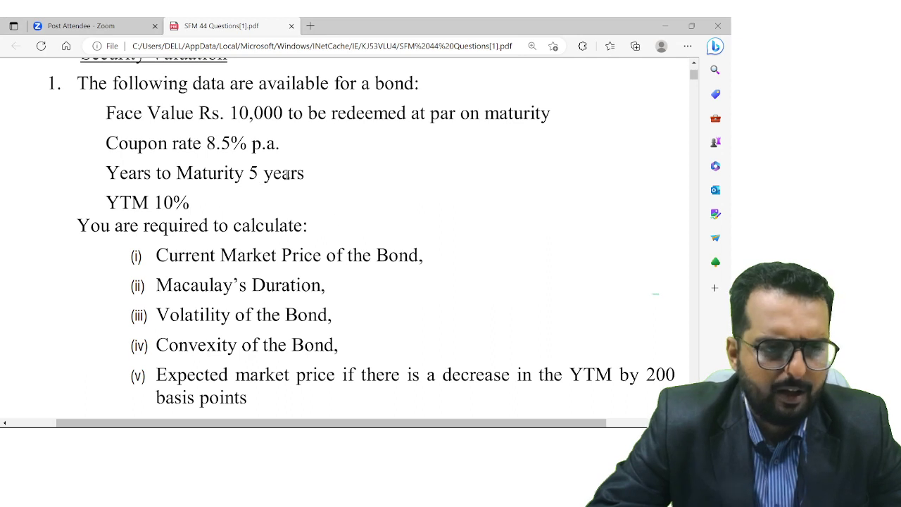
pyautogui.hotkey('alt', 'Tab')
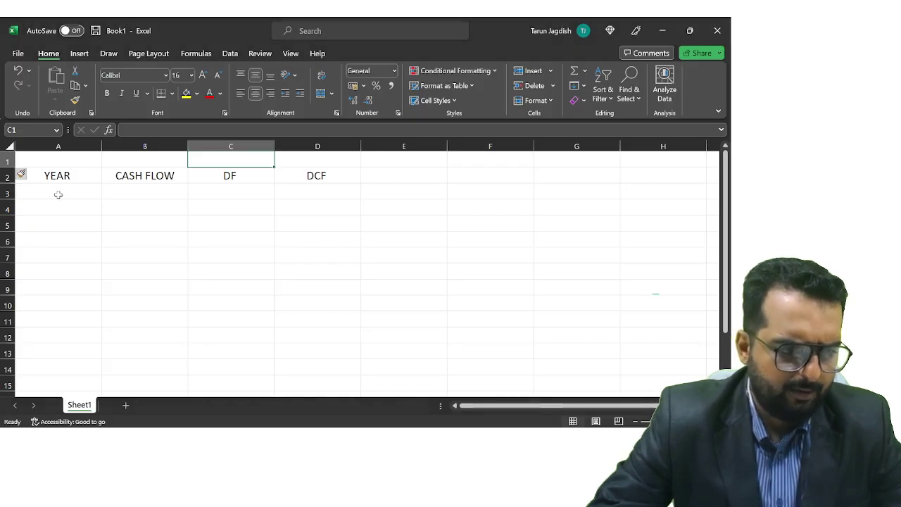
pyautogui.click(71, 191)
# Step: Enter years 1 to 5 in cells A3:A7
pyautogui.write('1')
pyautogui.press('Return')
pyautogui.write('2')
pyautogui.press('Return')
pyautogui.write('3')
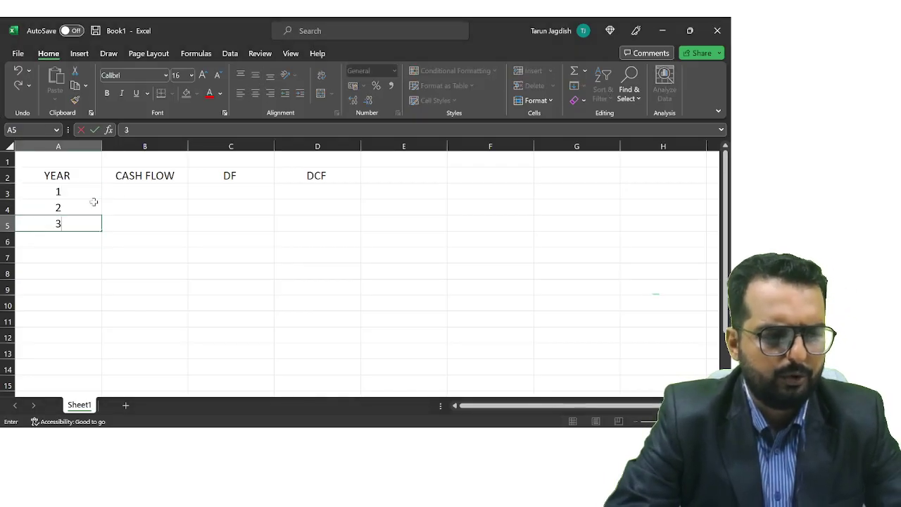
pyautogui.press('Return')
pyautogui.write('4')
pyautogui.press('Return')
pyautogui.write('5')
pyautogui.press('Return')
pyautogui.press('Right')
pyautogui.press('Up')
pyautogui.press('Up')
pyautogui.press('Up')
pyautogui.press('Up')
pyautogui.press('Up')
# Step: Fill the cash flow 850 for years 1 to 4 in B3:B6
pyautogui.hotkey('alt', 'Tab')
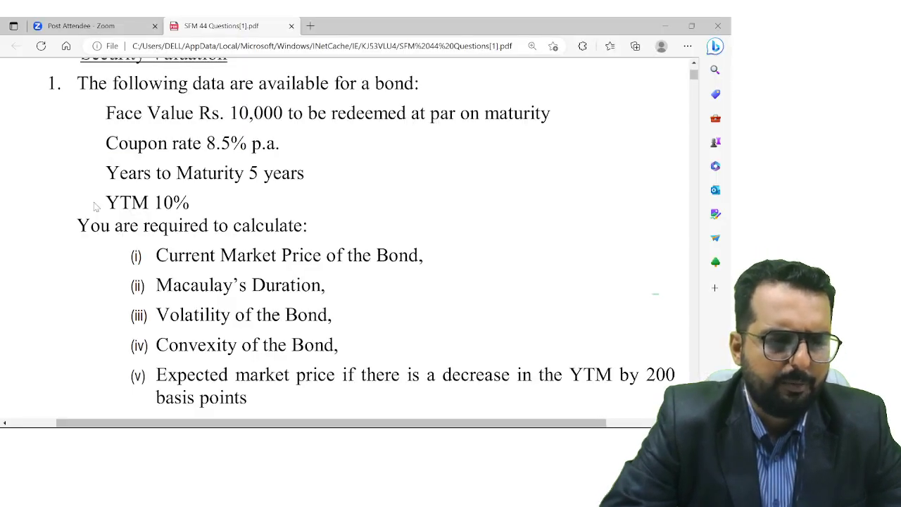
pyautogui.hotkey('alt', 'Tab')
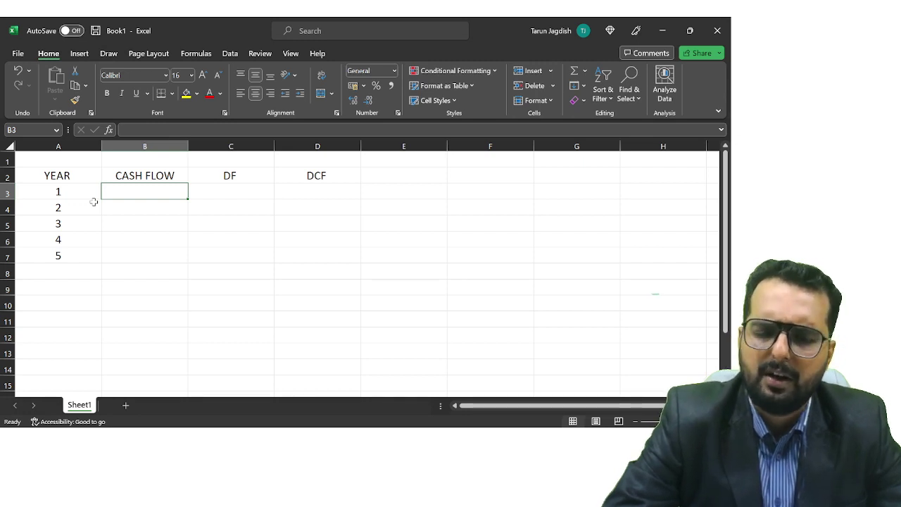
pyautogui.write('850')
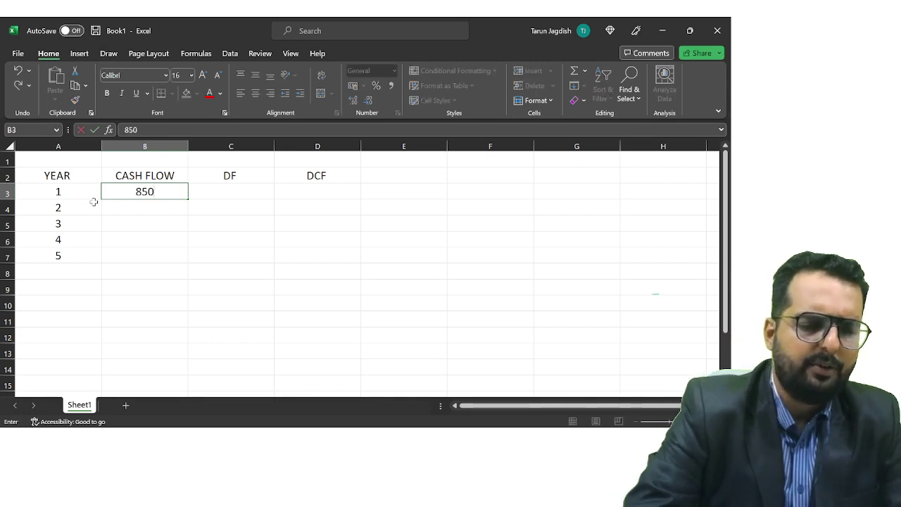
pyautogui.press('Return')
pyautogui.press('Up')
pyautogui.hotkey('ctrl', 'c')
pyautogui.press('Down')
pyautogui.hotkey('shift', 'Down')
pyautogui.hotkey('shift', 'Down')
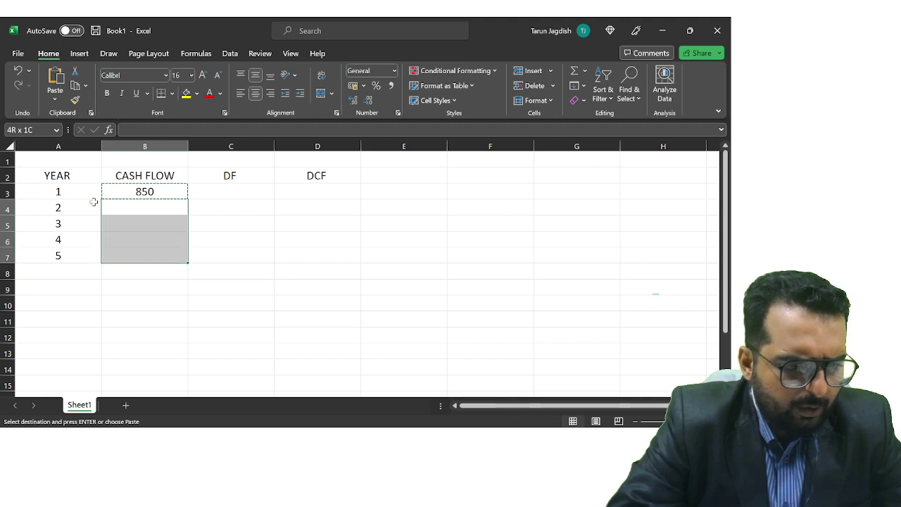
pyautogui.hotkey('ctrl', 'v')
pyautogui.press('Up')
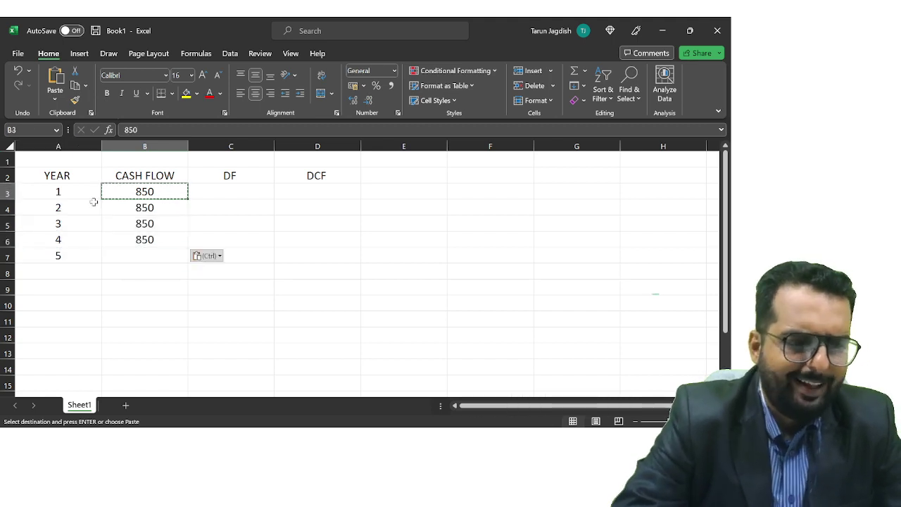
pyautogui.press('Escape')
pyautogui.press('Down')
pyautogui.press('Down')
pyautogui.press('Down')
pyautogui.press('Down')
# Step: Enter 10850 as the year 5 cash flow in B7
pyautogui.hotkey('alt', 'Tab')
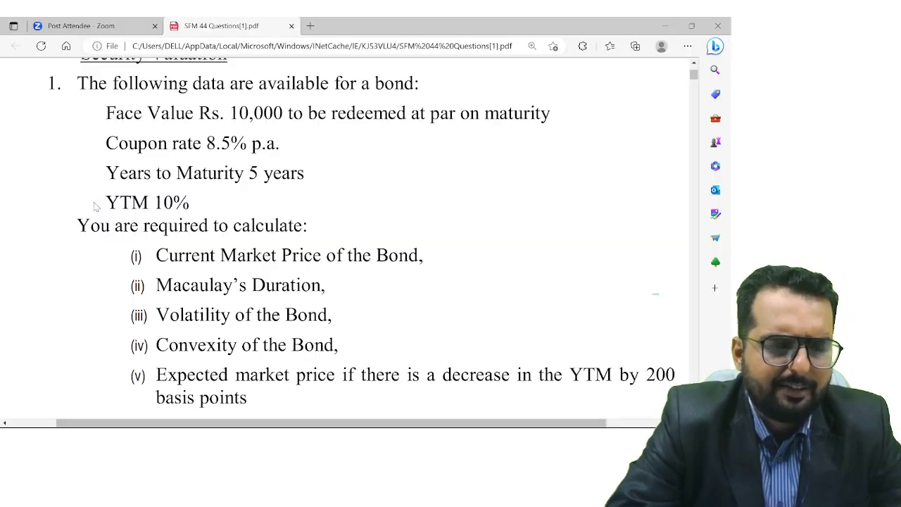
pyautogui.hotkey('alt', 'Tab')
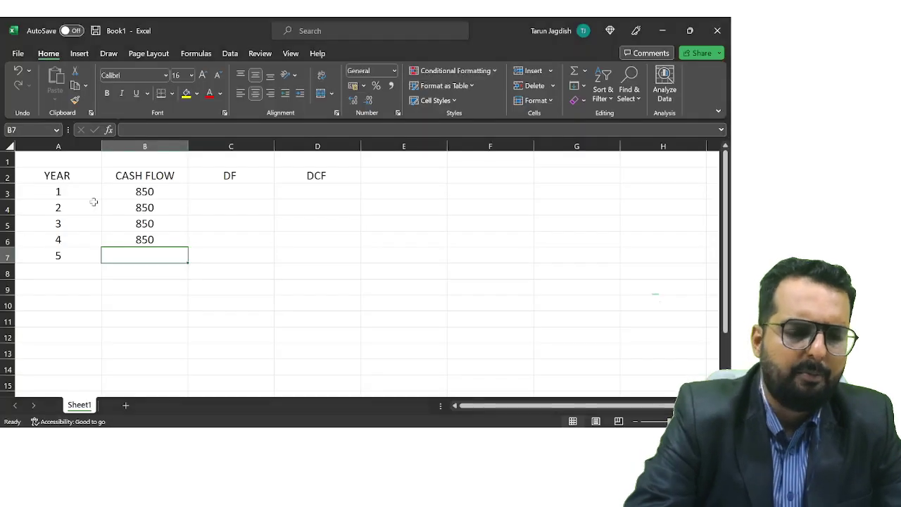
pyautogui.write('10850')
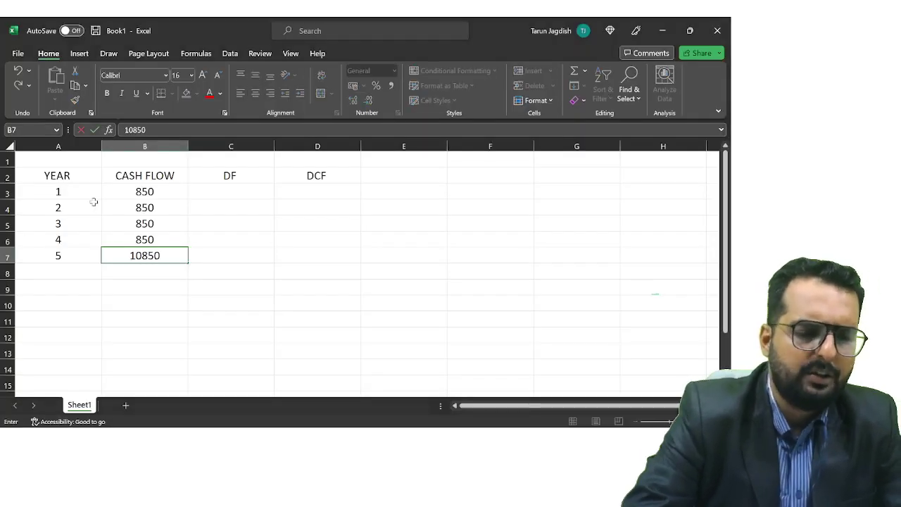
pyautogui.press('Return')
pyautogui.press('Up')
pyautogui.press('Up')
pyautogui.press('Up')
pyautogui.press('Up')
pyautogui.press('Up')
pyautogui.press('Up')
pyautogui.press('Up')
pyautogui.press('Right')
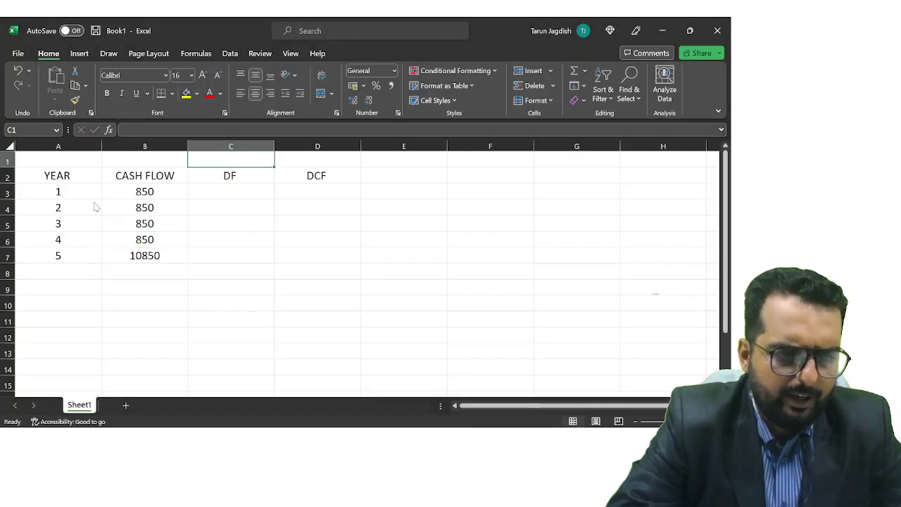
pyautogui.hotkey('alt', 'Tab')
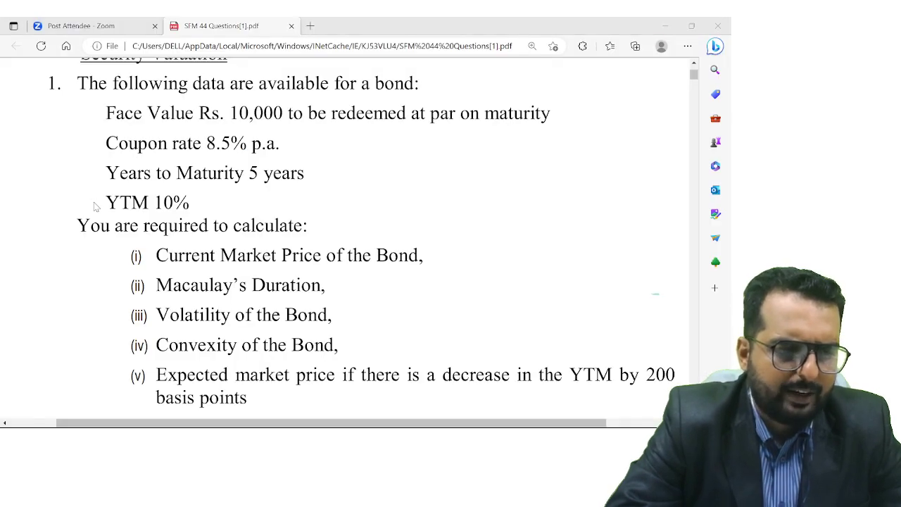
pyautogui.hotkey('alt', 'Tab')
# Step: Enter the 10% rate in C1 and discount factors =1/1.1 and =C3/1.1 for years 1–2
pyautogui.write('10%')
pyautogui.press('Return')
pyautogui.press('Down')
pyautogui.press('Down')
pyautogui.press('Up')
pyautogui.write('=')
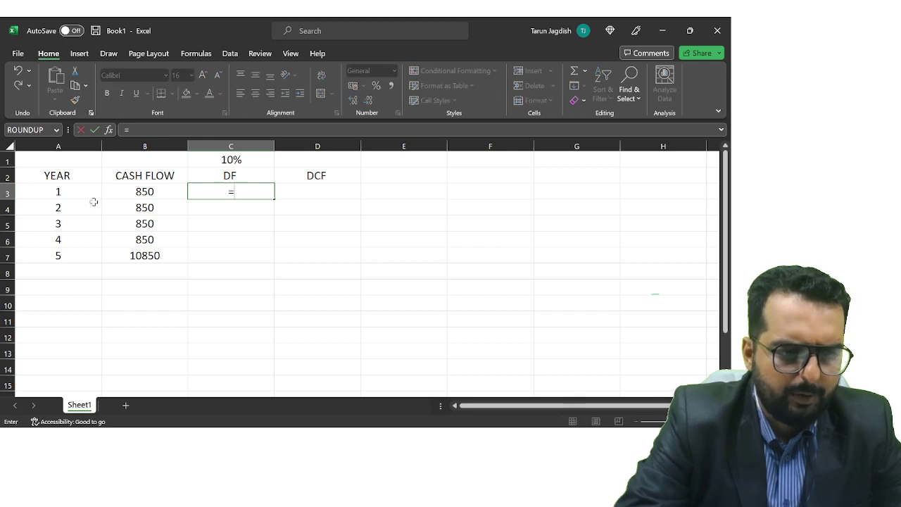
pyautogui.write('1/')
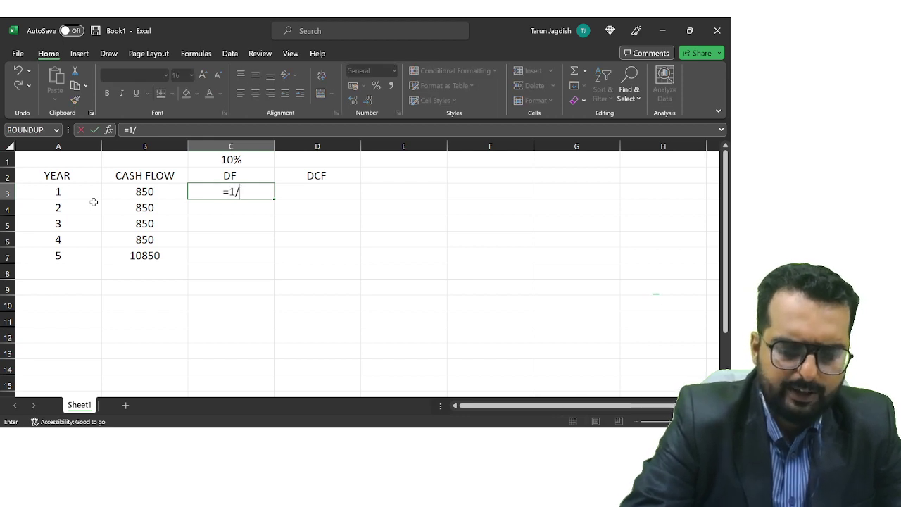
pyautogui.write('1.1')
pyautogui.press('Up')
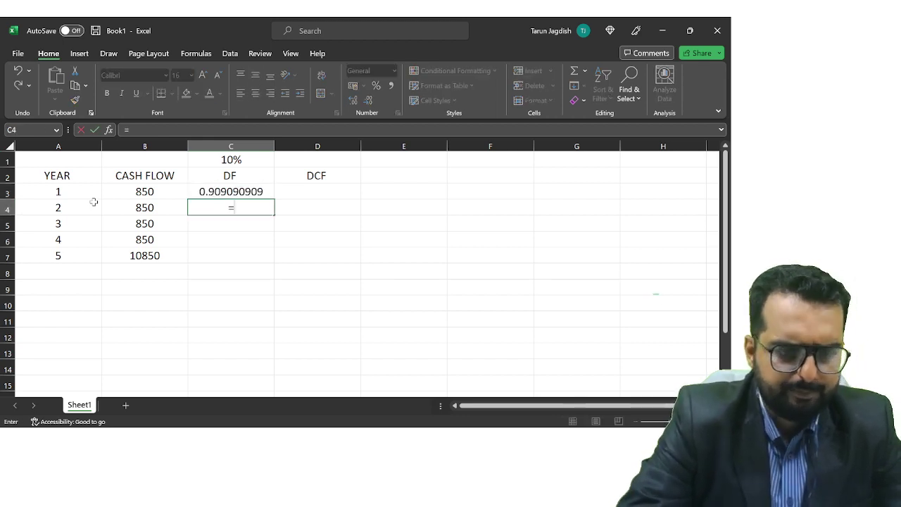
pyautogui.write('/')
pyautogui.hotkey('ctrl', 'Return')
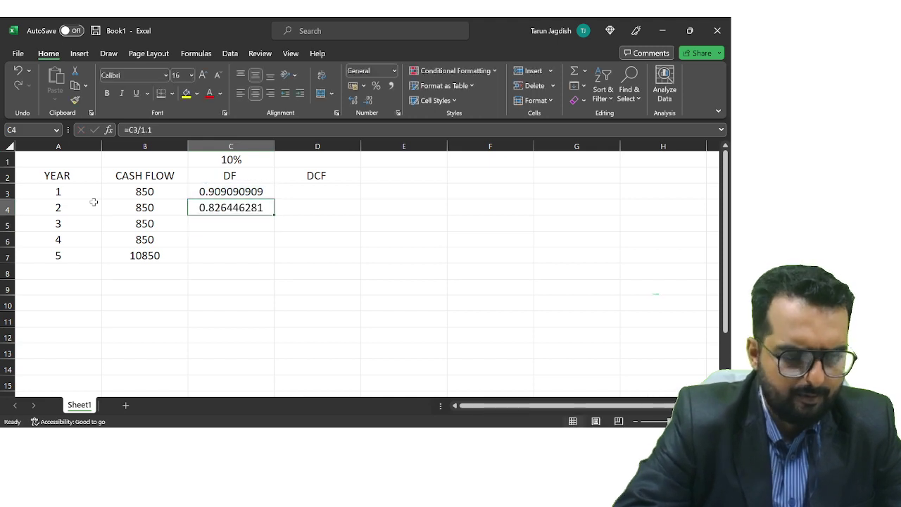
# Step: Copy the year 2 discount factor formula down to years 3–5
pyautogui.hotkey('ctrl', 'c')
pyautogui.press('Down')
pyautogui.hotkey('shift', 'Down')
pyautogui.hotkey('shift', 'Down')
pyautogui.hotkey('ctrl', 'v')
pyautogui.press('Up')
pyautogui.press('Escape')
pyautogui.press('Up')
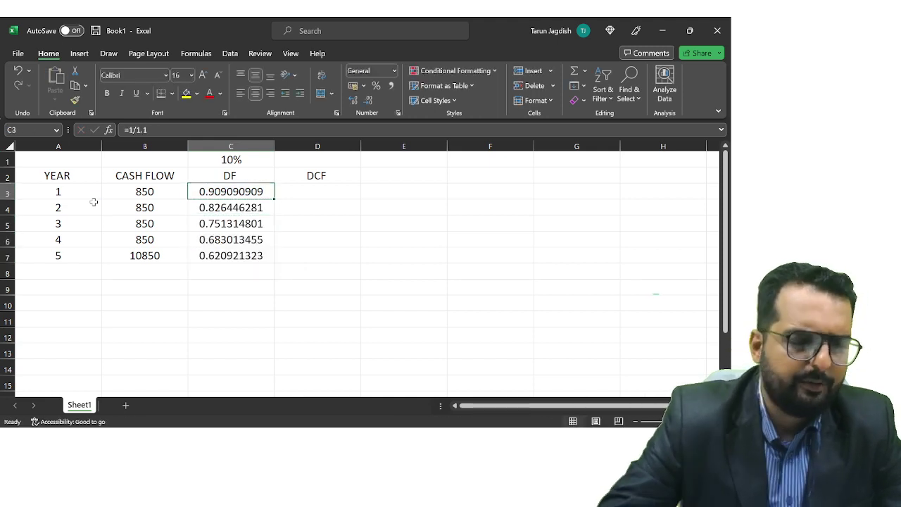
# Step: Format the five discount factors as Number with two decimals
pyautogui.hotkey('ctrl', 'shift', 'Down')
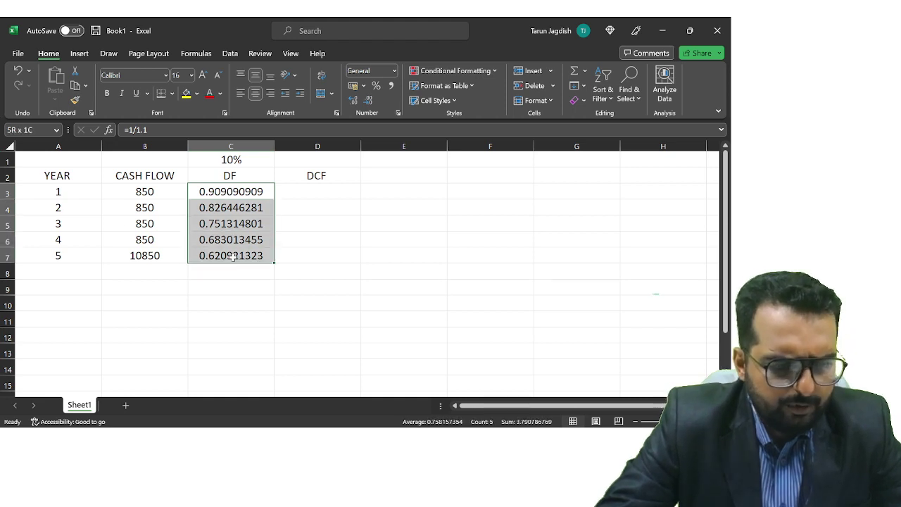
pyautogui.click(396, 69)
pyautogui.click(392, 119)
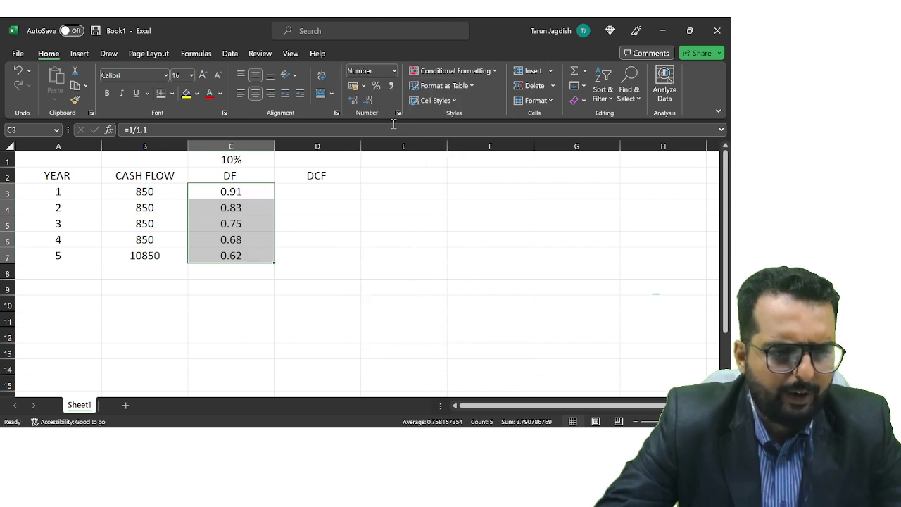
pyautogui.click(325, 177)
pyautogui.click(323, 195)
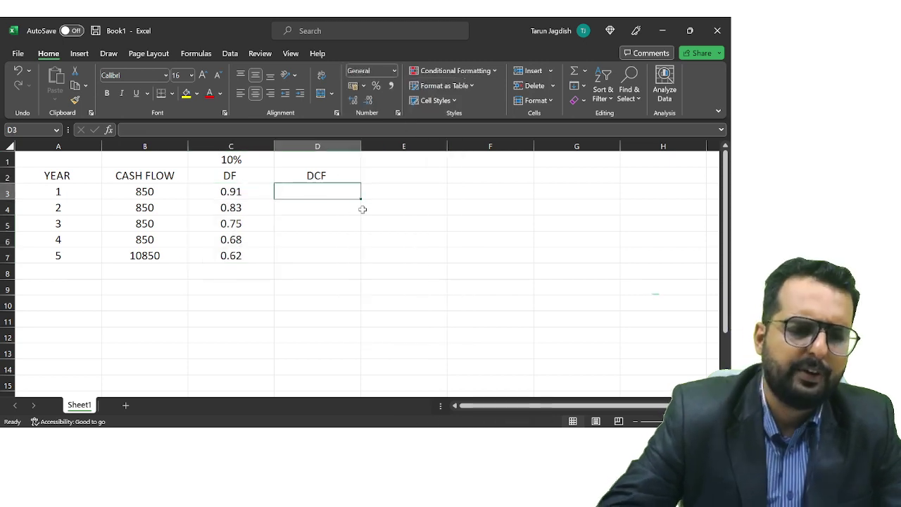
# Step: Enter the year 1 DCF formula =B3*C3 in D3 and copy it down to D7
pyautogui.write('=')
pyautogui.press('Left')
pyautogui.press('Left')
pyautogui.write('*')
pyautogui.press('Left')
pyautogui.press('Return')
pyautogui.press('Up')
pyautogui.hotkey('ctrl', 'c')
pyautogui.press('Down')
pyautogui.hotkey('shift', 'Down')
pyautogui.hotkey('shift', 'Down')
pyautogui.hotkey('shift', 'Down')
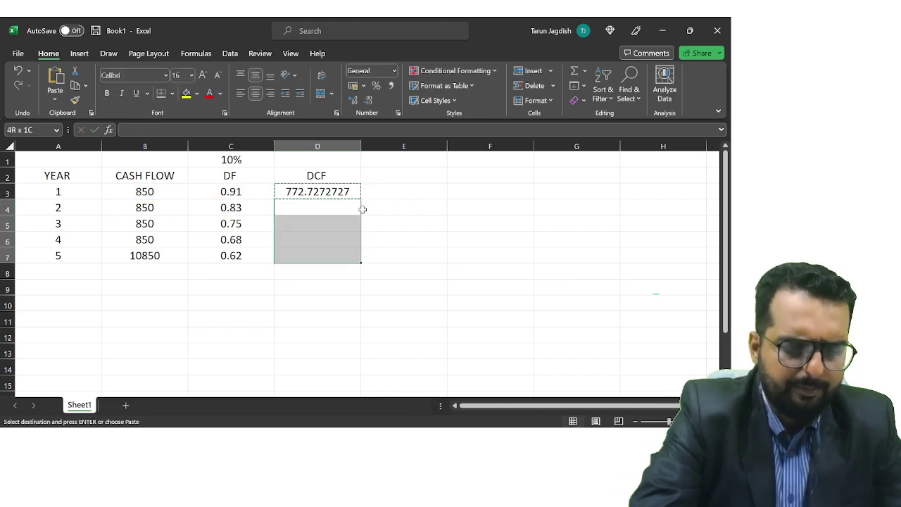
pyautogui.hotkey('ctrl', 'v')
# Step: Total the DCFs in D8 with =SUM(D3:D7), giving 9431.38
pyautogui.press('Up')
pyautogui.hotkey('ctrl', 'Down')
pyautogui.press('Down')
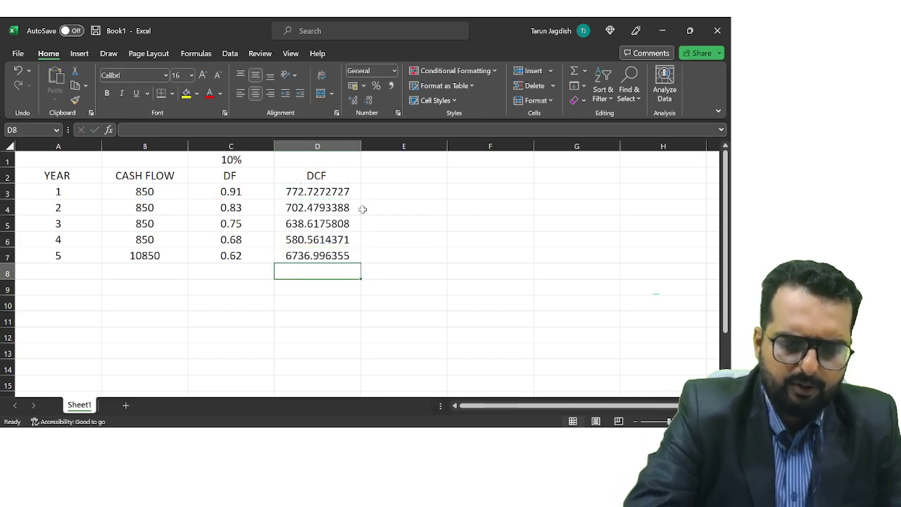
pyautogui.write('=SUM(')
pyautogui.press('Up')
pyautogui.hotkey('shift', 'Up')
pyautogui.hotkey('shift', 'Up')
pyautogui.hotkey('shift', 'Up')
pyautogui.hotkey('shift', 'Up')
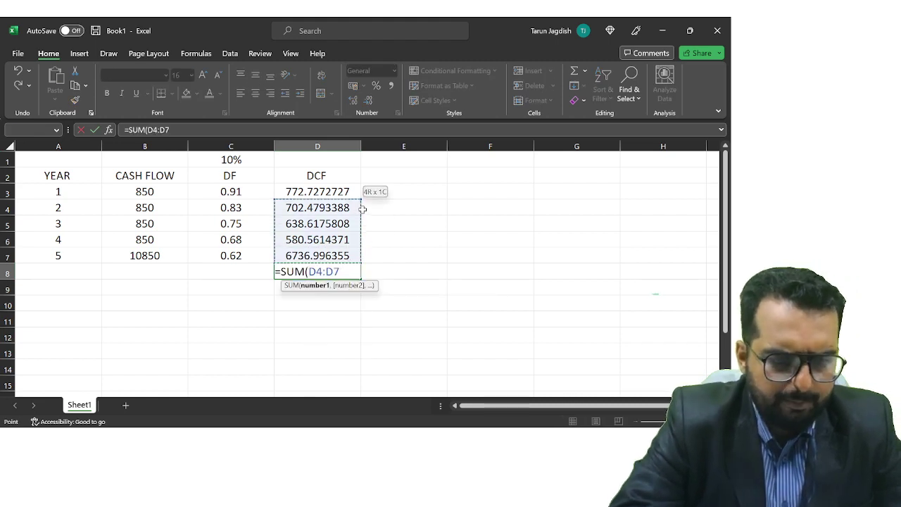
pyautogui.press('Return')
# Step: Format the DCF column as Number and fill headers A2:D2 and the D8 total yellow
pyautogui.press('Up')
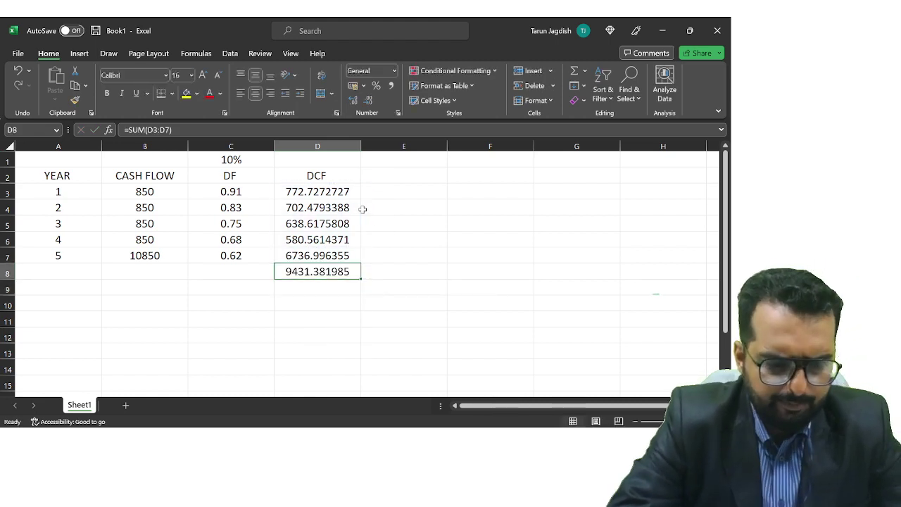
pyautogui.hotkey('ctrl', 'shift', 'Up')
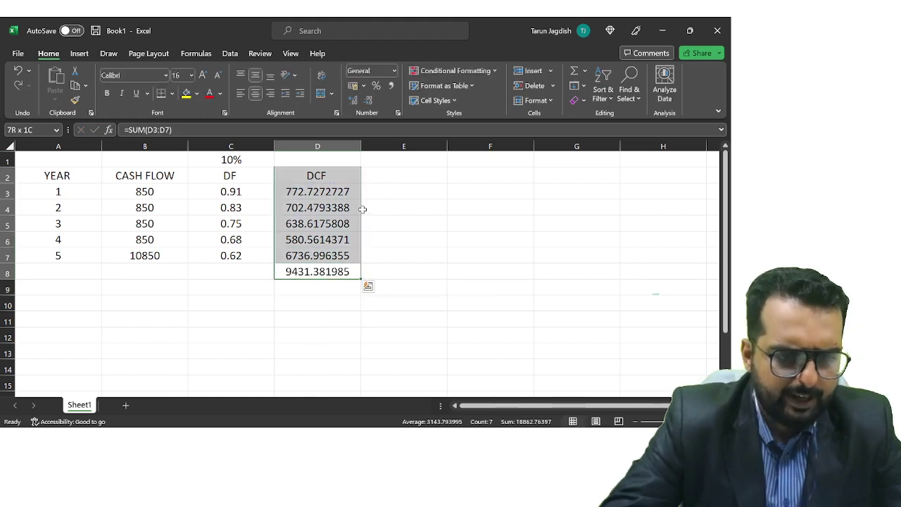
pyautogui.click(394, 70)
pyautogui.click(383, 116)
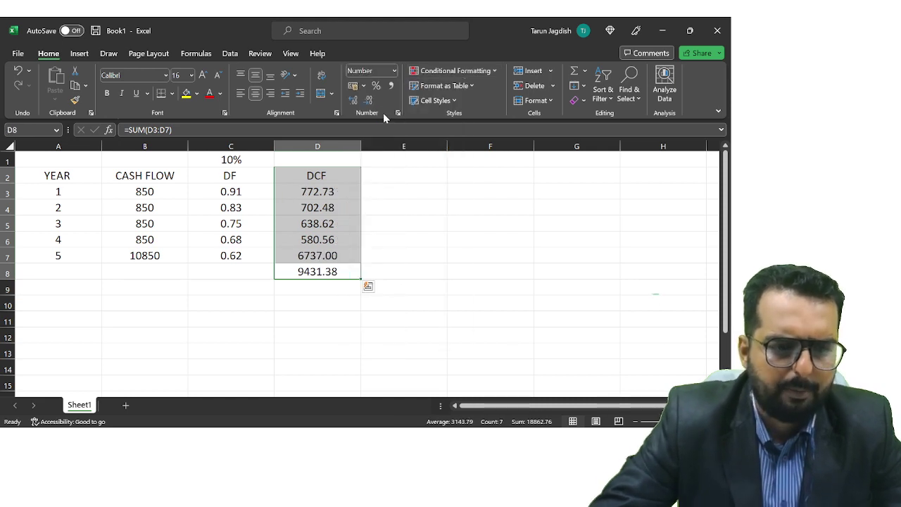
pyautogui.click(346, 219)
pyautogui.moveTo(86, 175); pyautogui.dragTo(310, 176)
pyautogui.click(186, 92)
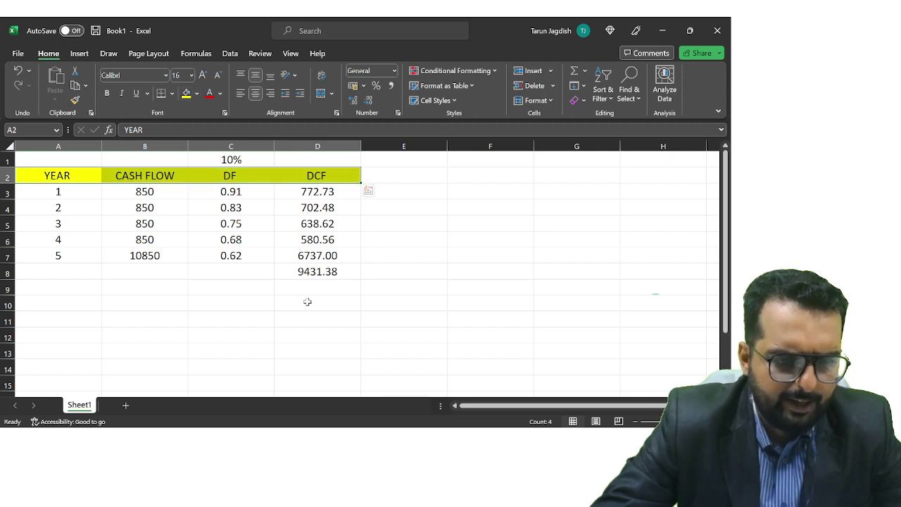
pyautogui.click(302, 271)
pyautogui.click(186, 93)
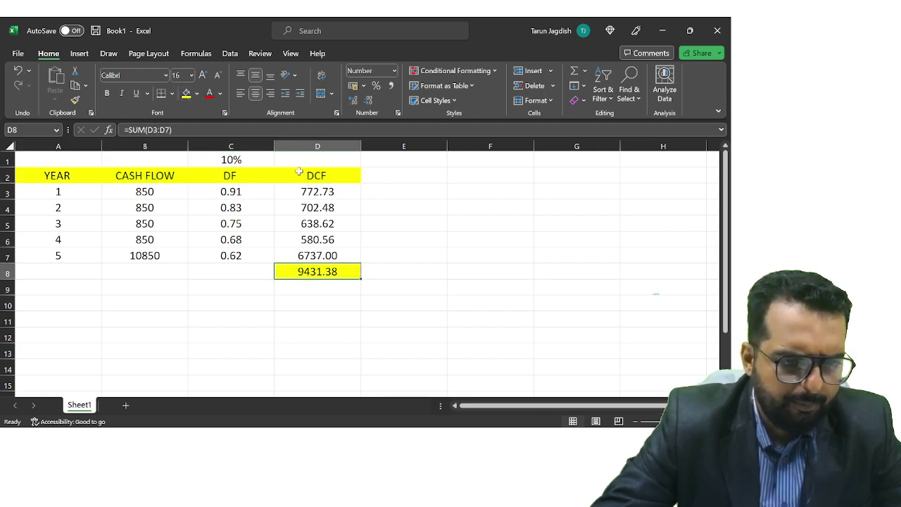
# Step: Add the WEIGHT heading in E2
pyautogui.click(405, 176)
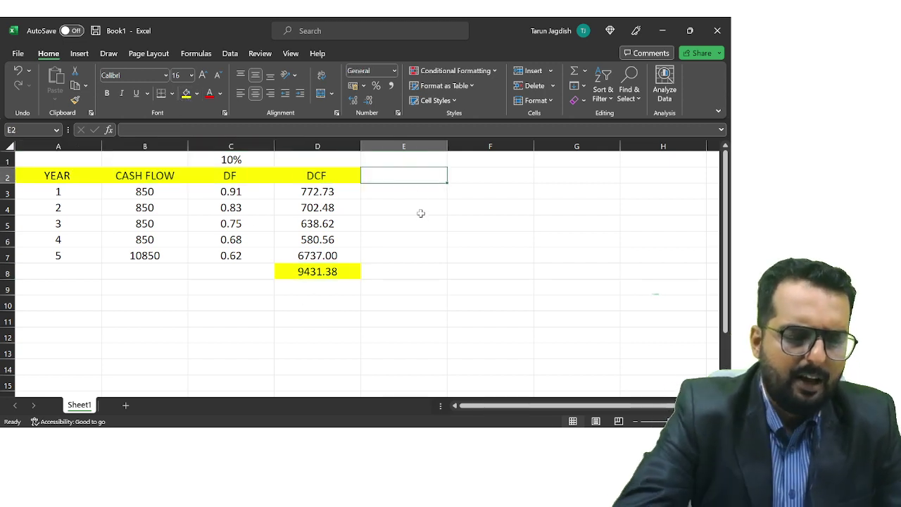
pyautogui.write('WEIGHT')
pyautogui.press('Return')
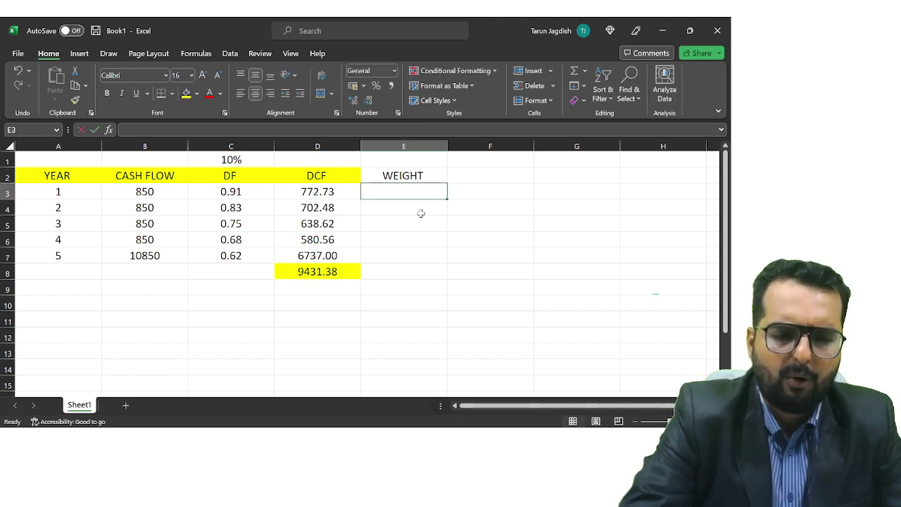
# Step: Enter the year 1 weight formula =D3/$D$8 in E3, with the total locked absolute
pyautogui.write('=')
pyautogui.press('Left')
pyautogui.write('/')
pyautogui.press('Left')
pyautogui.press('Down')
pyautogui.press('Down')
pyautogui.press('Down')
pyautogui.press('Down')
pyautogui.press('Down')
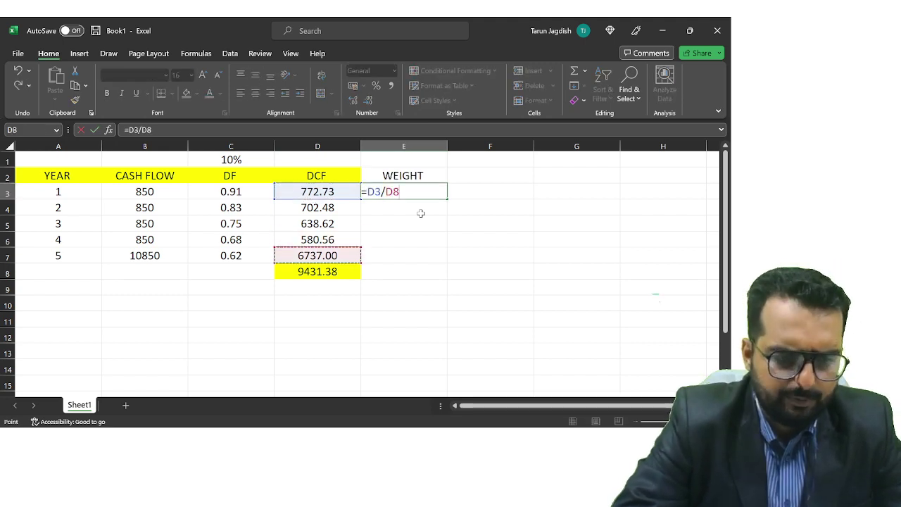
pyautogui.press('Return')
pyautogui.press('Up')
pyautogui.press('F2')
pyautogui.hotkey('shift', 'Left')
pyautogui.hotkey('shift', 'Left')
pyautogui.press('F4')
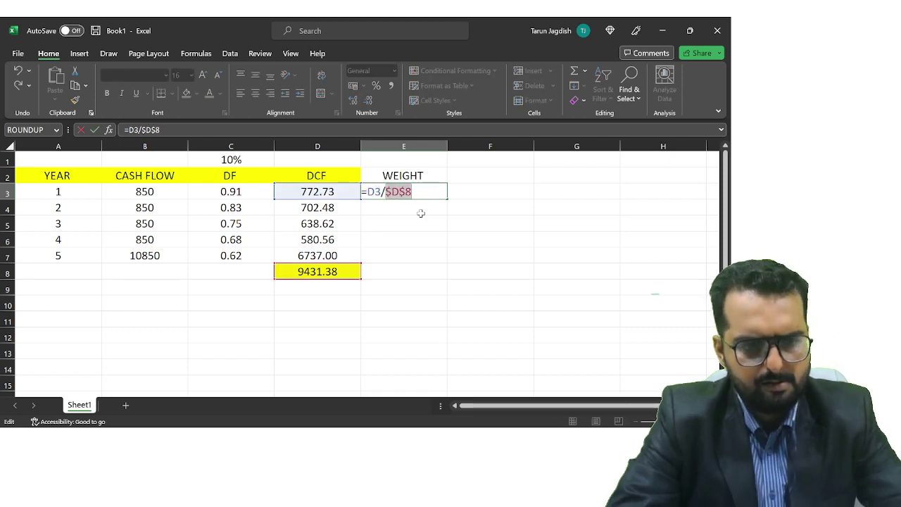
pyautogui.press('Return')
pyautogui.press('Up')
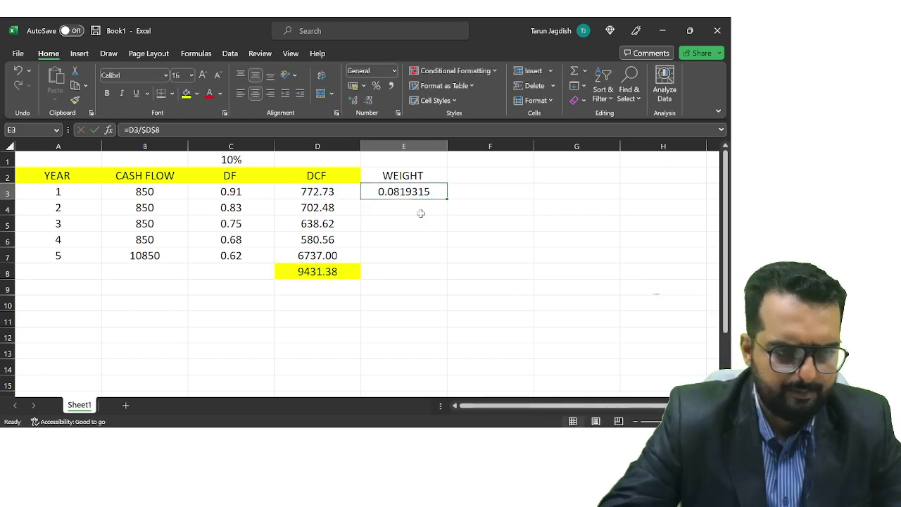
# Step: Show the weight as a percentage and copy it to E4:E7 (8%, 7%, 7%, 6%, 71%)
pyautogui.click(376, 85)
pyautogui.hotkey('ctrl', 'c')
pyautogui.press('Up')
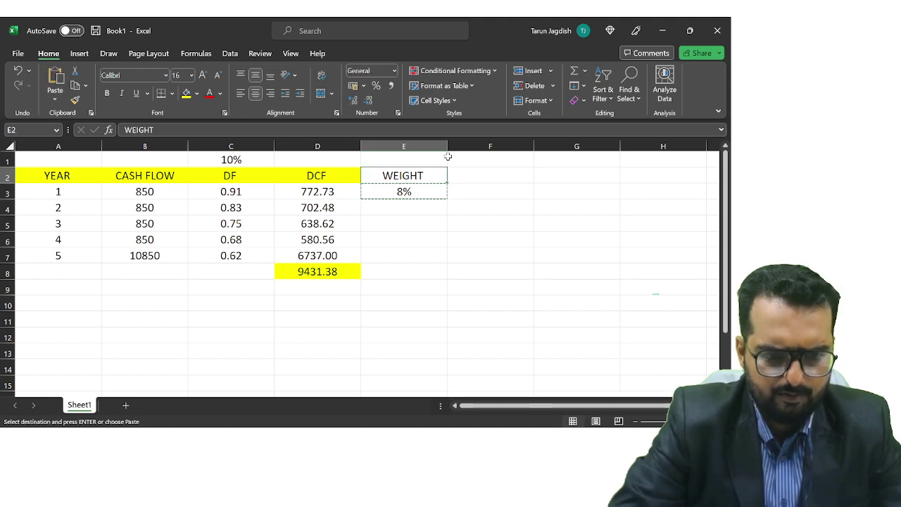
pyautogui.press('Down')
pyautogui.press('Down')
pyautogui.hotkey('shift', 'Down')
pyautogui.hotkey('shift', 'Down')
pyautogui.hotkey('shift', 'Down')
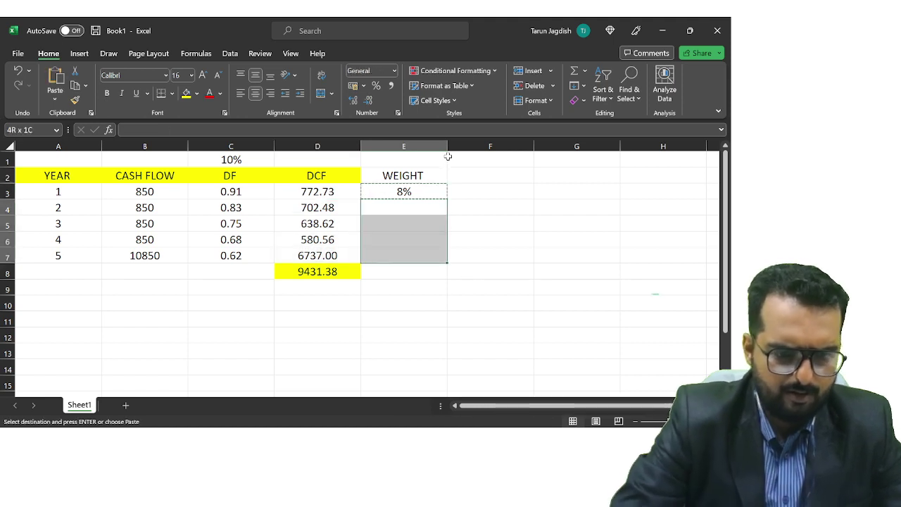
pyautogui.hotkey('ctrl', 'v')
pyautogui.press('Escape')
pyautogui.press('Up')
# Step: Make the WEIGHT heading bold
pyautogui.press('Up')
pyautogui.press('Right')
pyautogui.press('Left')
pyautogui.hotkey('ctrl', 'b')
pyautogui.press('Right')
pyautogui.press('Down')
pyautogui.press('Up')
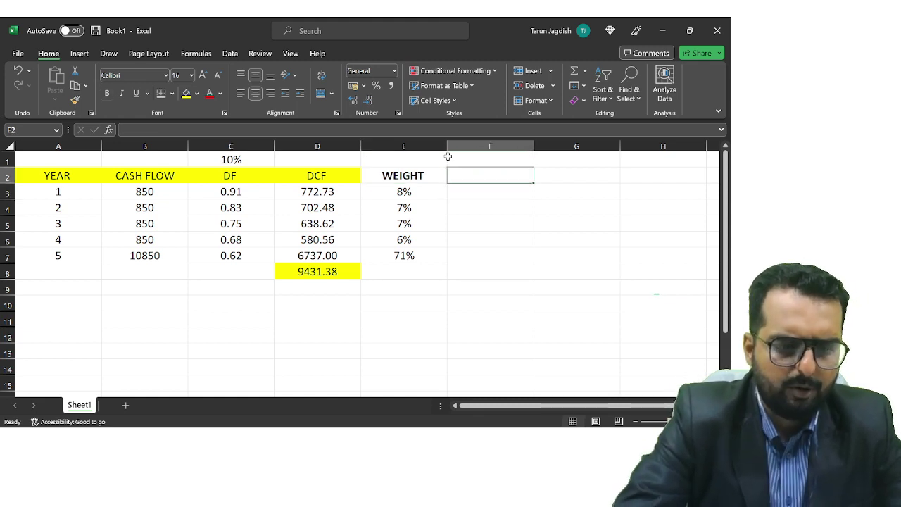
# Step: Type the DURATION X W heading in F2
pyautogui.write('DUARIO')
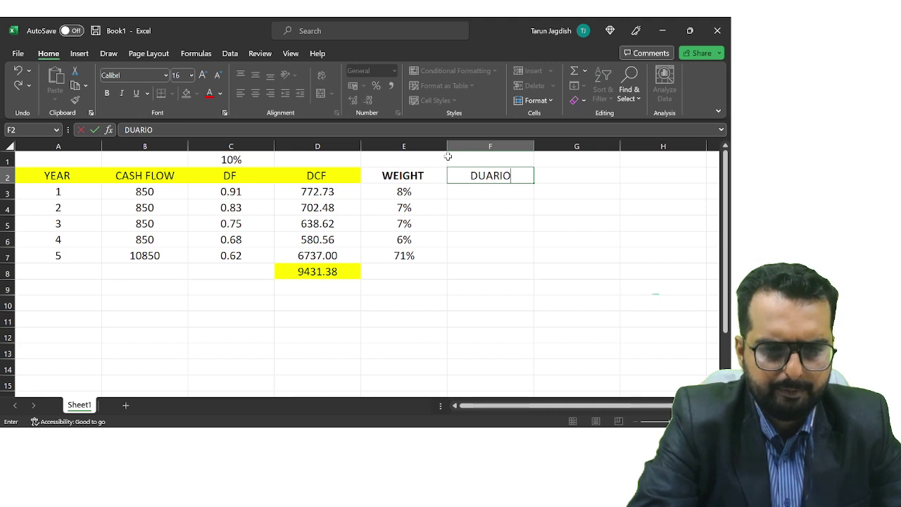
pyautogui.press('BackSpace')
pyautogui.press('BackSpace')
pyautogui.write('RATI')
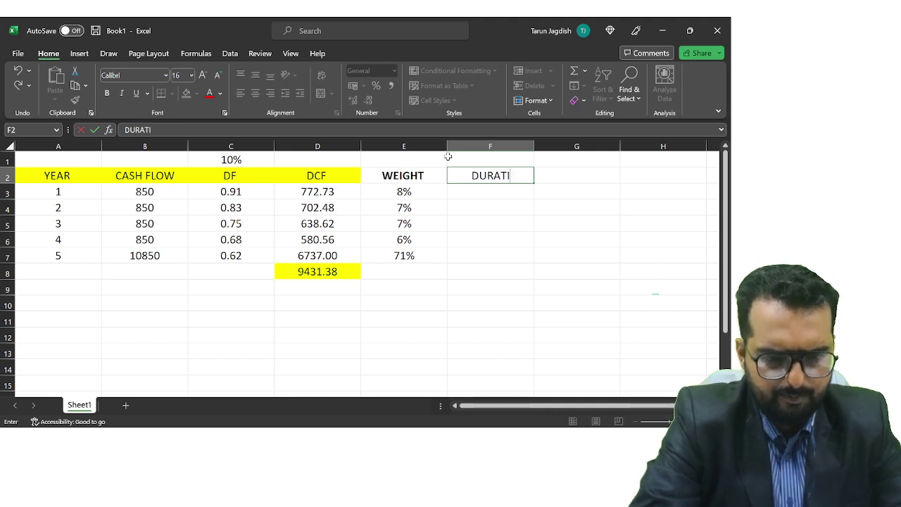
pyautogui.write('ON X W')
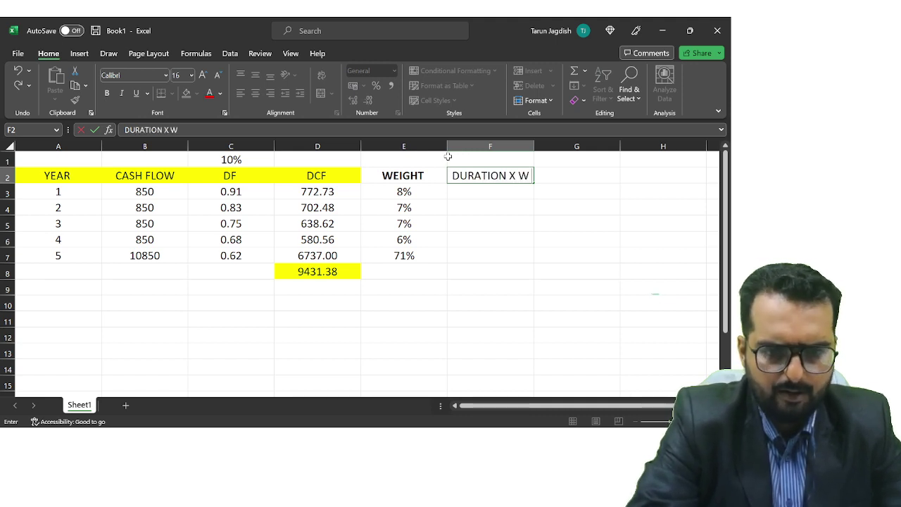
pyautogui.press('Return')
# Step: Enter =A3*E3 in F3 and copy it down to F7
pyautogui.write('=')
pyautogui.press('Left')
pyautogui.press('Left')
pyautogui.press('Left')
pyautogui.press('Left')
pyautogui.press('Left')
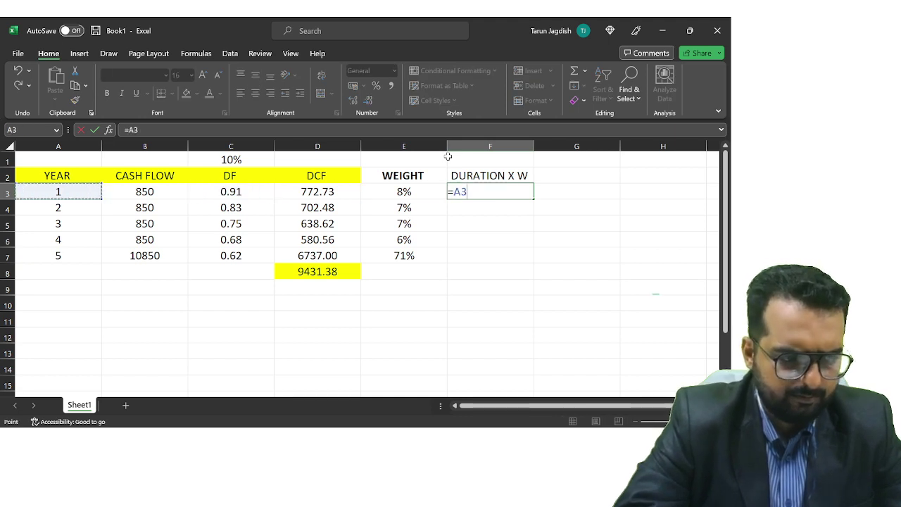
pyautogui.write('*')
pyautogui.press('Left')
pyautogui.hotkey('ctrl', 'Return')
pyautogui.hotkey('ctrl', 'c')
pyautogui.press('Down')
pyautogui.hotkey('shift', 'Down')
pyautogui.hotkey('shift', 'Down')
pyautogui.hotkey('shift', 'Down')
pyautogui.hotkey('shift', 'Left')
pyautogui.hotkey('shift', 'Right')
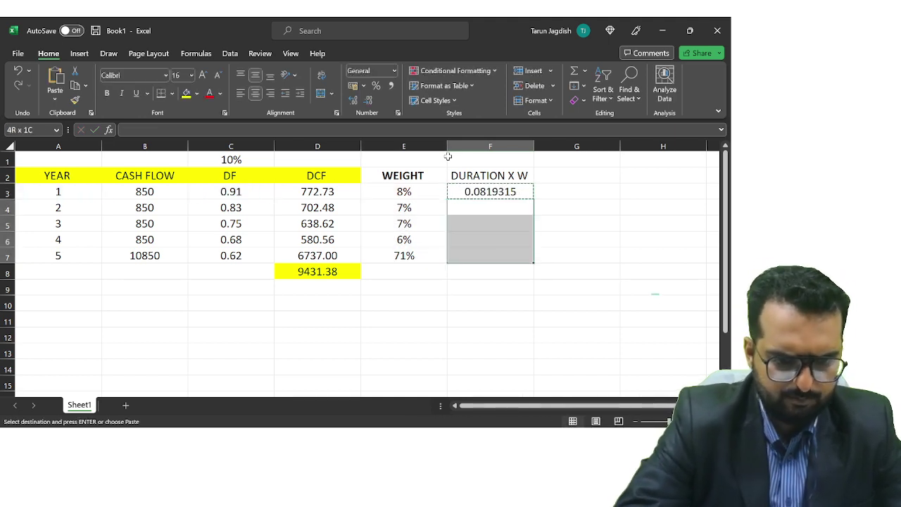
pyautogui.hotkey('ctrl', 'v')
pyautogui.press('Escape')
# Step: Sum F3:F7 in F8, giving the duration 4.251844139
pyautogui.press('Down')
pyautogui.press('Down')
pyautogui.press('Down')
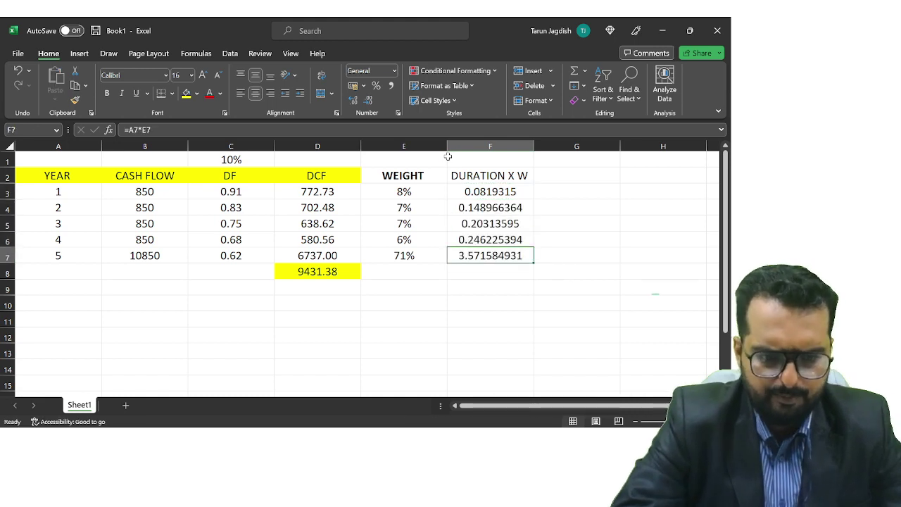
pyautogui.press('Down')
pyautogui.write('=SUM(')
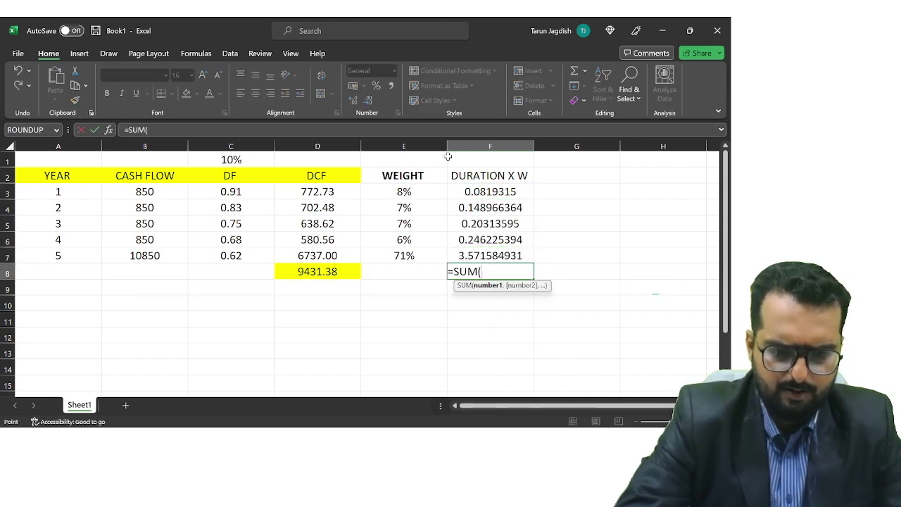
pyautogui.press('Up')
pyautogui.hotkey('shift', 'Up')
pyautogui.hotkey('shift', 'Up')
pyautogui.hotkey('shift', 'Up')
pyautogui.hotkey('shift', 'Up')
pyautogui.press('Return')
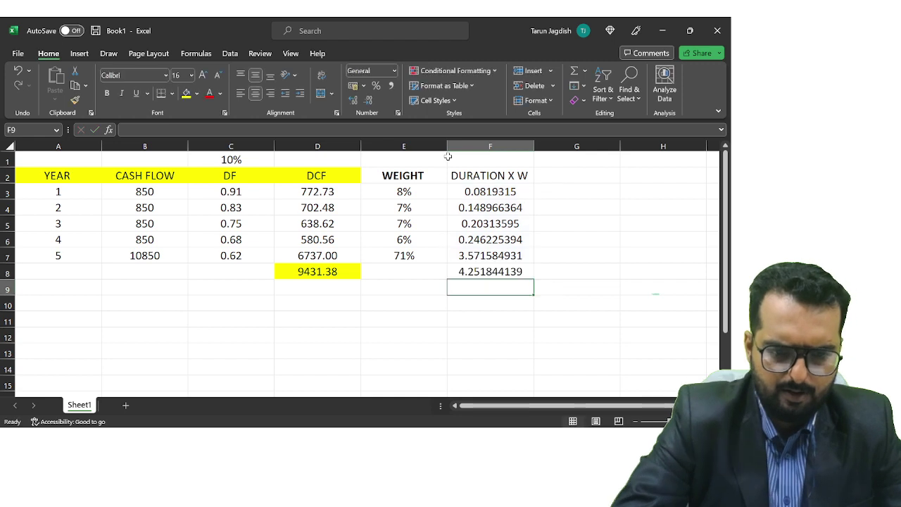
pyautogui.press('Up')
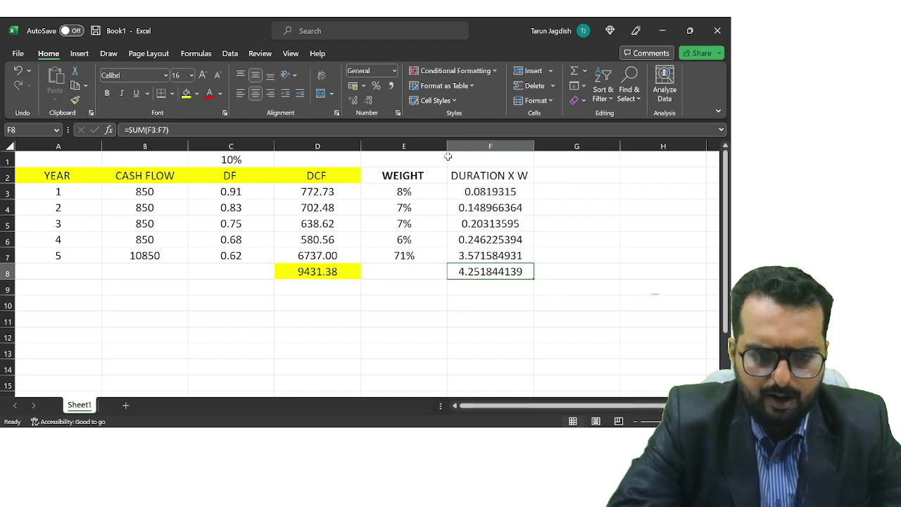
# Step: Format F8 as Number (4.25), fill it yellow, and bold both totals F8 and D8
pyautogui.click(394, 70)
pyautogui.click(387, 120)
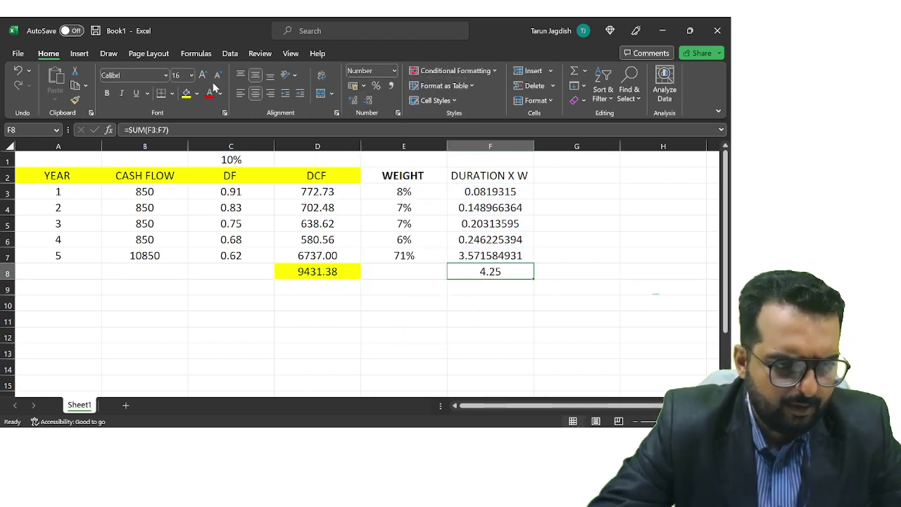
pyautogui.click(186, 94)
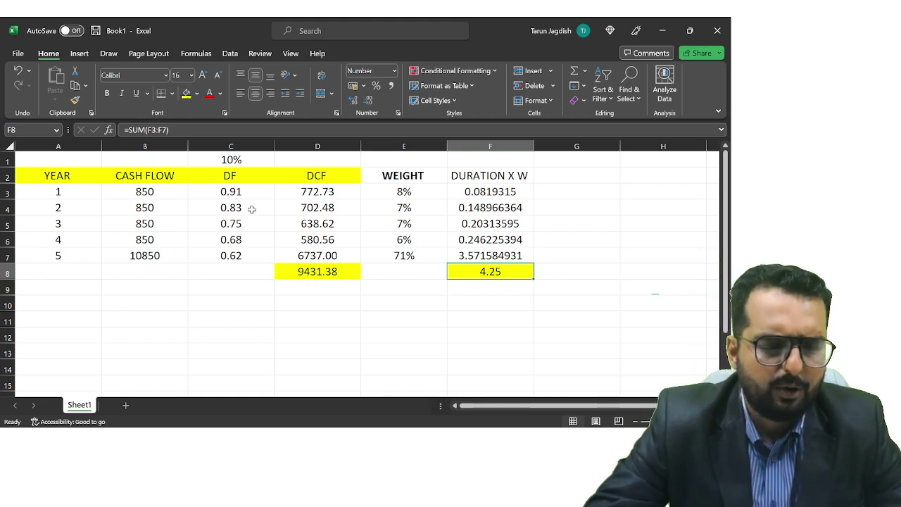
pyautogui.hotkey('ctrl', 'b')
pyautogui.press('Left')
pyautogui.press('Left')
pyautogui.hotkey('ctrl', 'b')
pyautogui.press('Right')
pyautogui.press('Right')
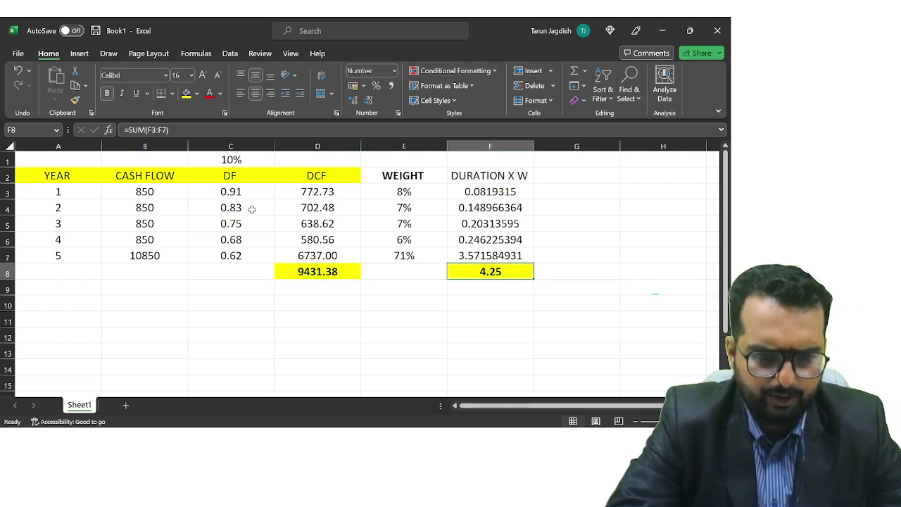
# Step: Fill the WEIGHT and DURATION X W headers in E2:F2 yellow
pyautogui.press('Up')
pyautogui.press('Up')
pyautogui.press('Up')
pyautogui.press('Up')
pyautogui.press('Up')
pyautogui.press('Up')
pyautogui.hotkey('shift', 'Left')
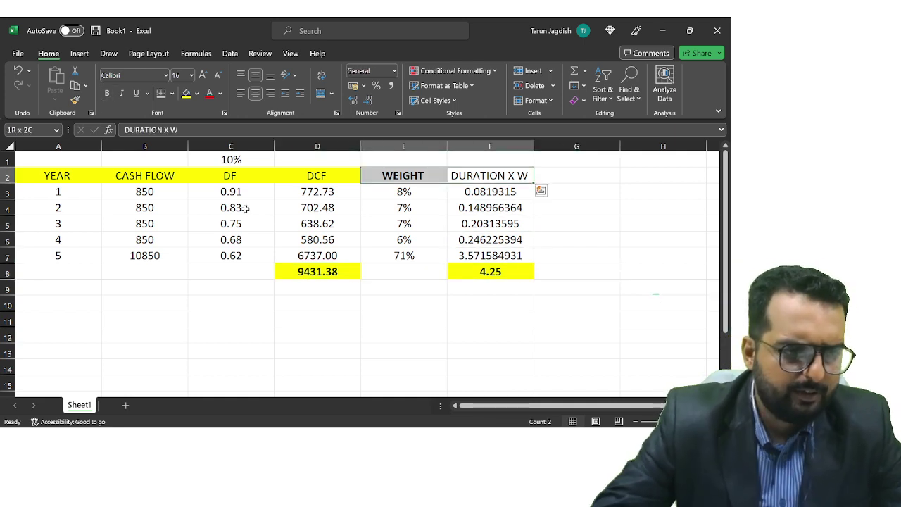
pyautogui.click(392, 240)
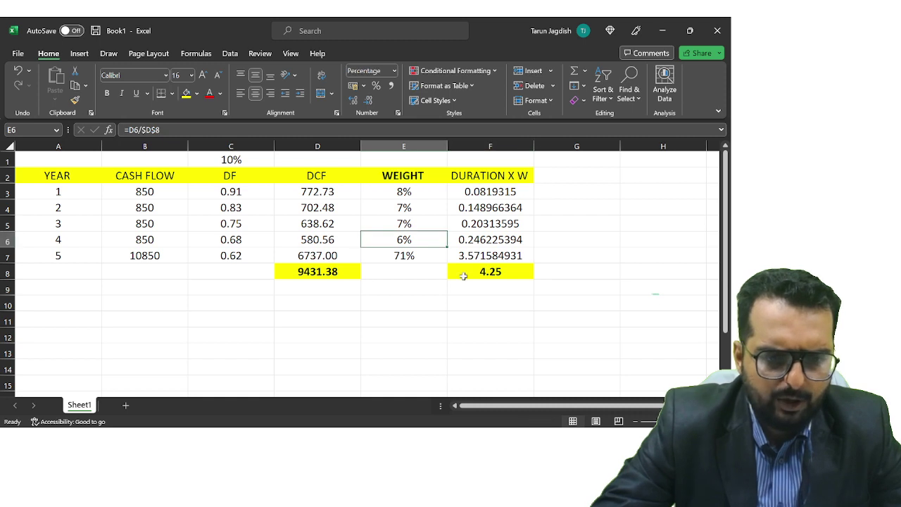
pyautogui.click(466, 276)
pyautogui.press('Right')
pyautogui.press('Up')
pyautogui.press('Up')
pyautogui.press('Up')
pyautogui.press('Down')
pyautogui.press('Down')
pyautogui.press('Down')
pyautogui.press('Down')
pyautogui.press('Down')
# Step: Add a Volatility label in D10 and enter =F8/1.1 in F10
pyautogui.press('Left')
pyautogui.press('Left')
pyautogui.press('Left')
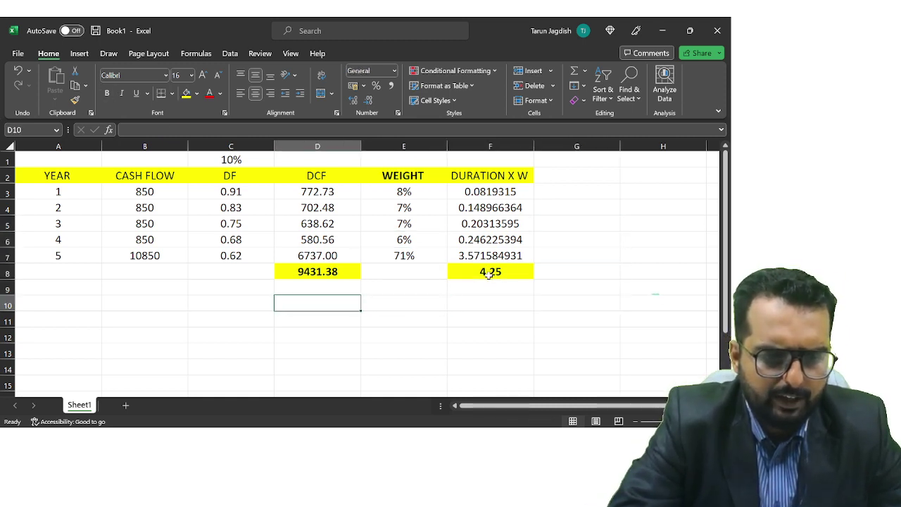
pyautogui.write('Volatility')
pyautogui.press('Right')
pyautogui.press('Right')
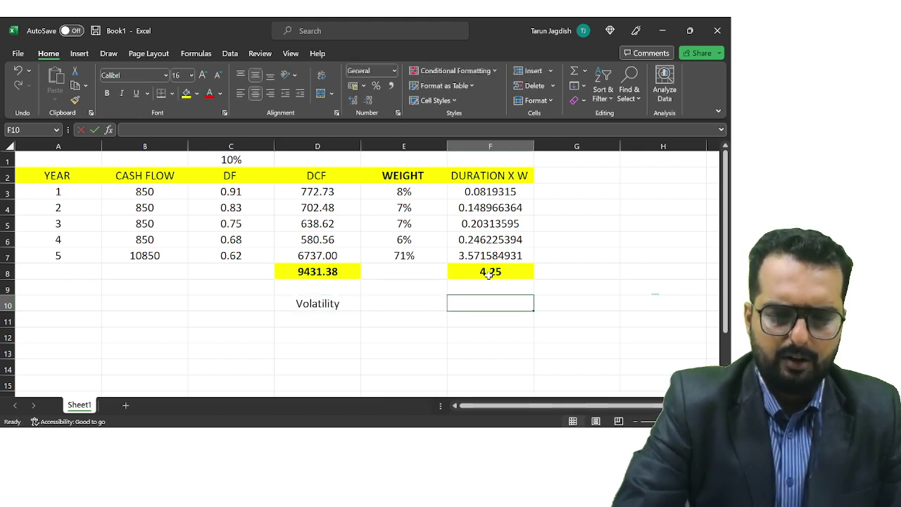
pyautogui.write('=')
pyautogui.click(489, 274)
pyautogui.write('/1.1')
pyautogui.press('Left')
pyautogui.press('Left')
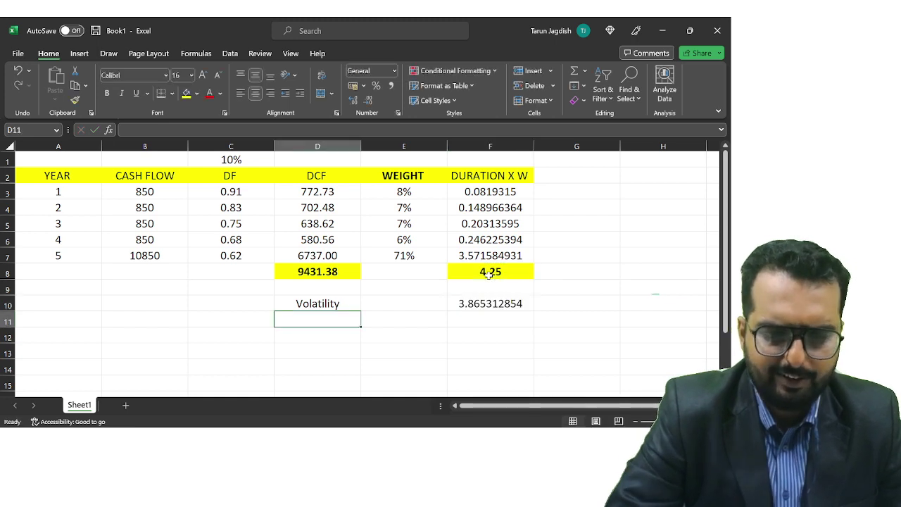
pyautogui.press('Right')
pyautogui.press('Right')
pyautogui.press('Right')
pyautogui.press('Left')
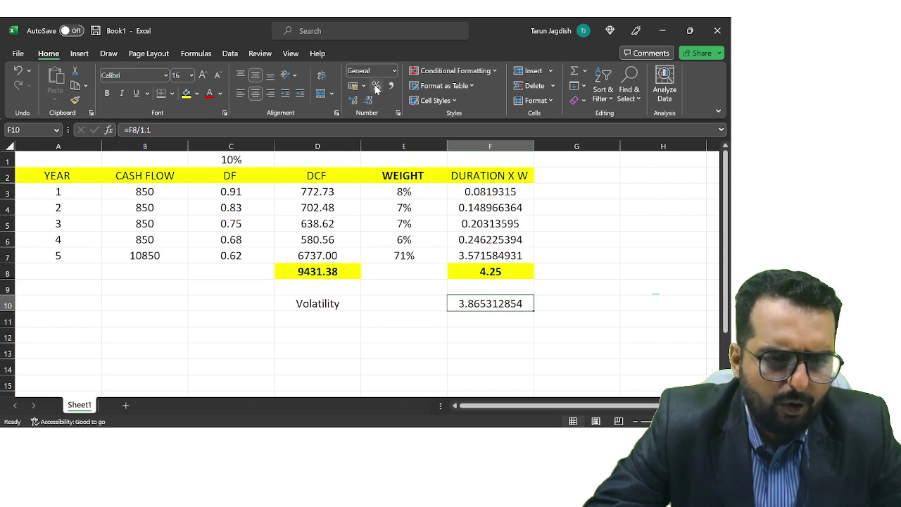
# Step: Format the volatility as Number (3.87), and bold and fill it and its label yellow
pyautogui.click(393, 71)
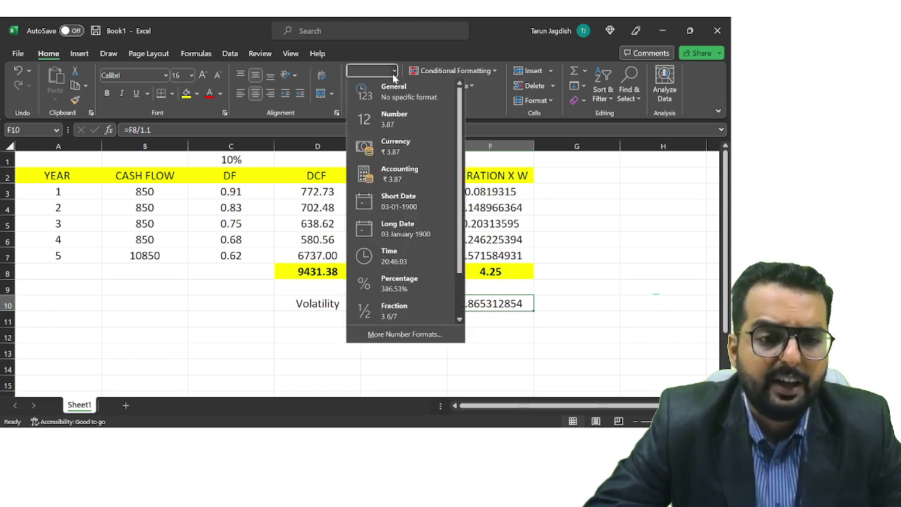
pyautogui.click(393, 120)
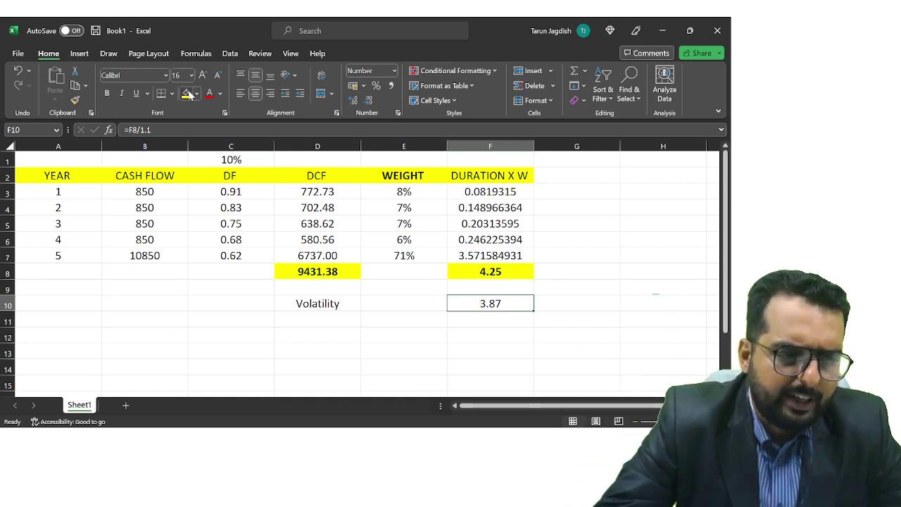
pyautogui.click(187, 94)
pyautogui.hotkey('ctrl', 'b')
pyautogui.press('Left')
pyautogui.press('Left')
pyautogui.hotkey('ctrl', 'b')
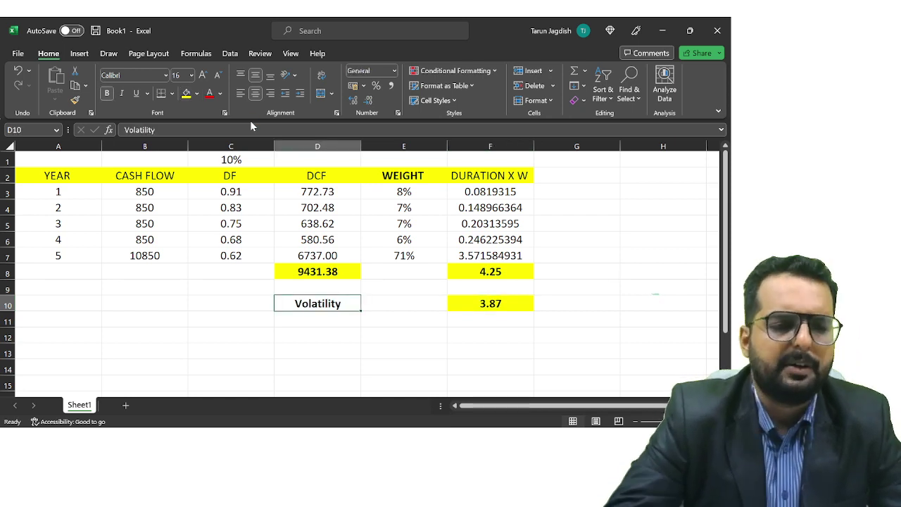
pyautogui.click(187, 94)
# Step: Select the whole table A1:F10 and copy it
pyautogui.hotkey('ctrl', 'Up')
pyautogui.hotkey('ctrl', 'Up')
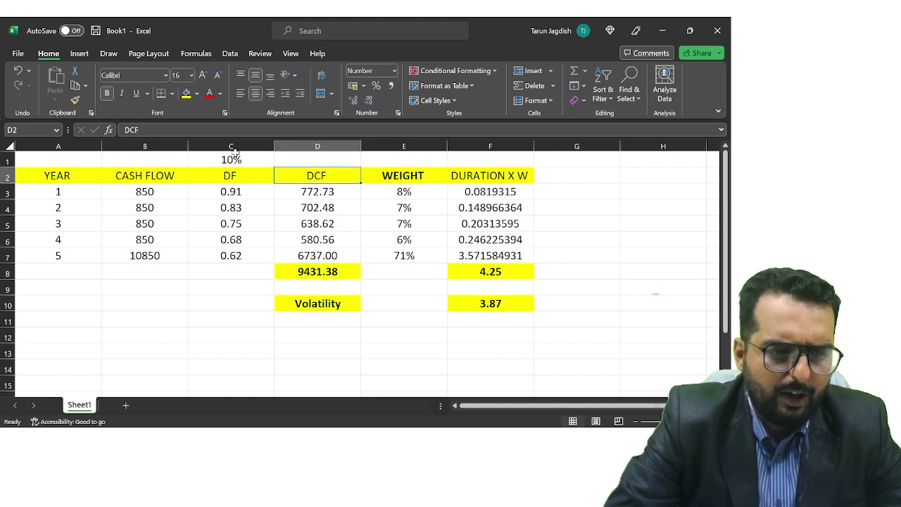
pyautogui.press('Up')
pyautogui.press('Left')
pyautogui.press('Left')
pyautogui.press('Left')
pyautogui.hotkey('shift', 'Down')
pyautogui.hotkey('shift', 'Down')
pyautogui.hotkey('shift', 'Down')
pyautogui.hotkey('shift', 'Down')
pyautogui.hotkey('shift', 'Down')
pyautogui.hotkey('shift', 'Down')
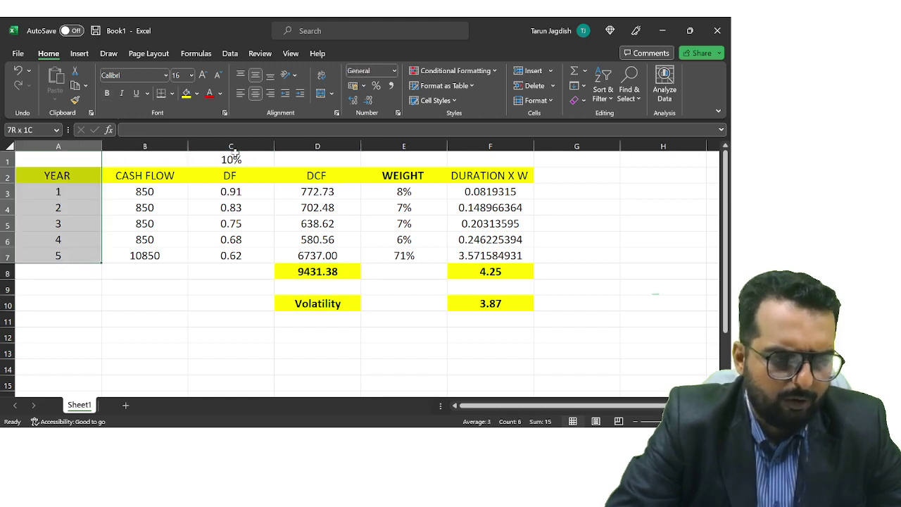
pyautogui.hotkey('shift', 'Right')
pyautogui.hotkey('shift', 'Right')
pyautogui.hotkey('shift', 'Right')
pyautogui.hotkey('shift', 'Right')
pyautogui.hotkey('shift', 'Right')
pyautogui.hotkey('shift', 'Down')
pyautogui.hotkey('shift', 'Down')
pyautogui.hotkey('shift', 'Down')
pyautogui.hotkey('ctrl', 'c')
# Step: Paste the copied bond table onto a new blank OneNote page
pyautogui.hotkey('alt', 'Tab')
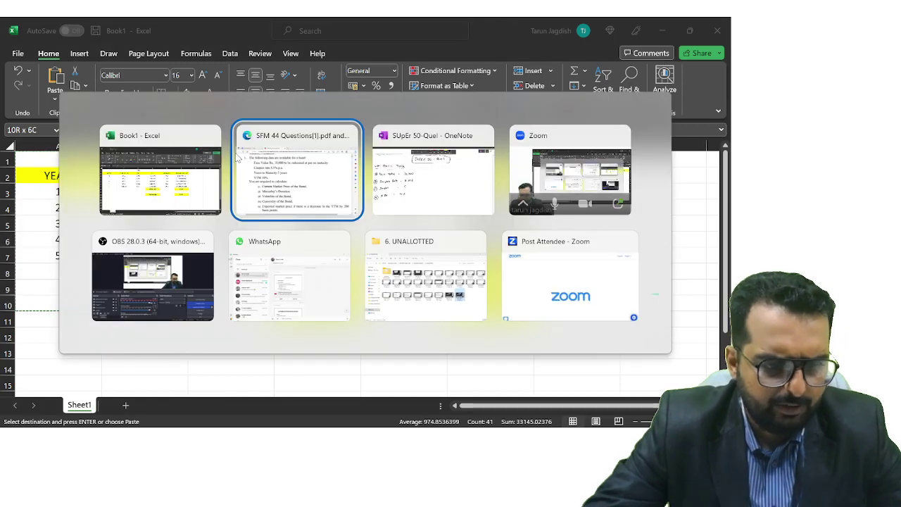
pyautogui.hotkey('alt', 'Tab')
pyautogui.hotkey('alt', 'Tab')
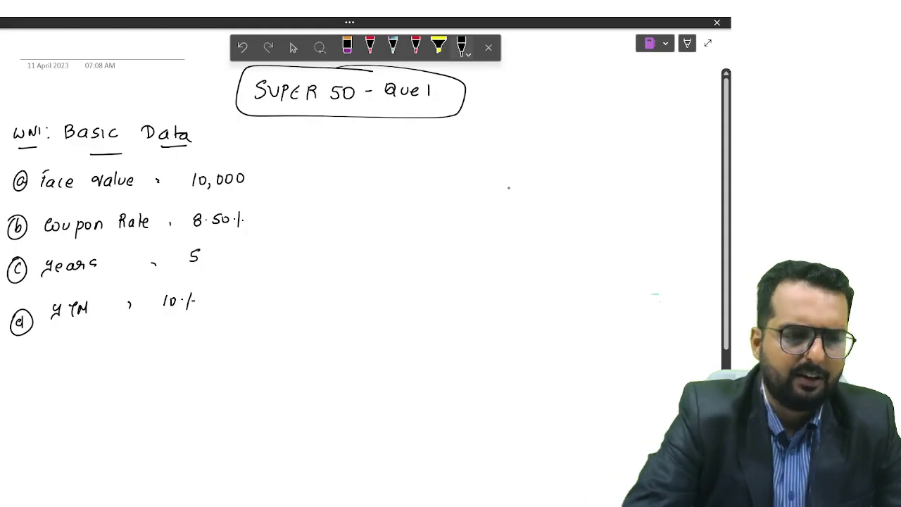
pyautogui.hotkey('ctrl', 'n')
pyautogui.hotkey('ctrl', 'v')
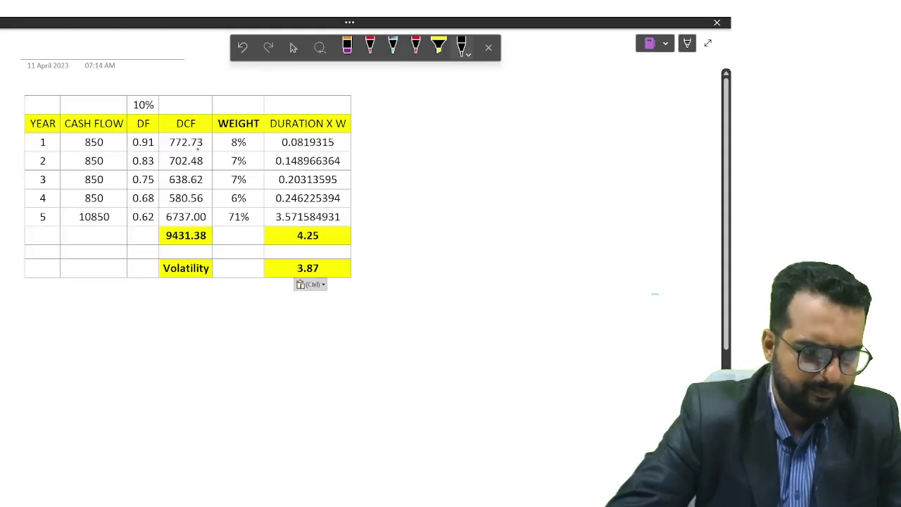
pyautogui.click(301, 178)
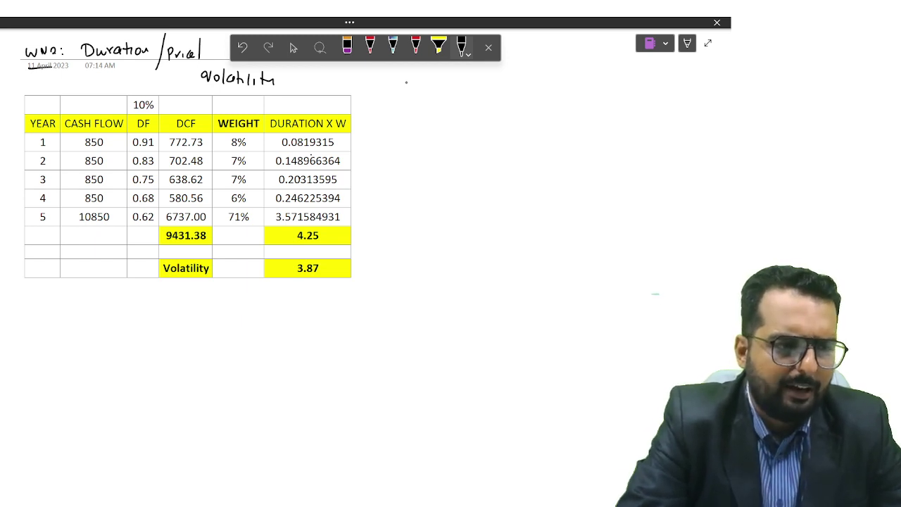
# Step: Return to the bond question PDF, briefly selecting the text of items (iii) and (iv)
pyautogui.hotkey('alt', 'Tab')
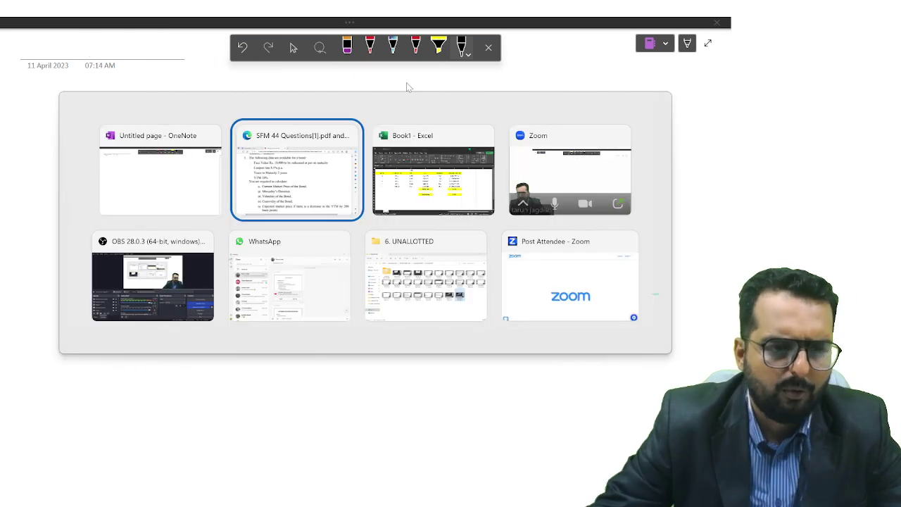
pyautogui.moveTo(336, 345); pyautogui.dragTo(127, 315)
pyautogui.click(220, 315)
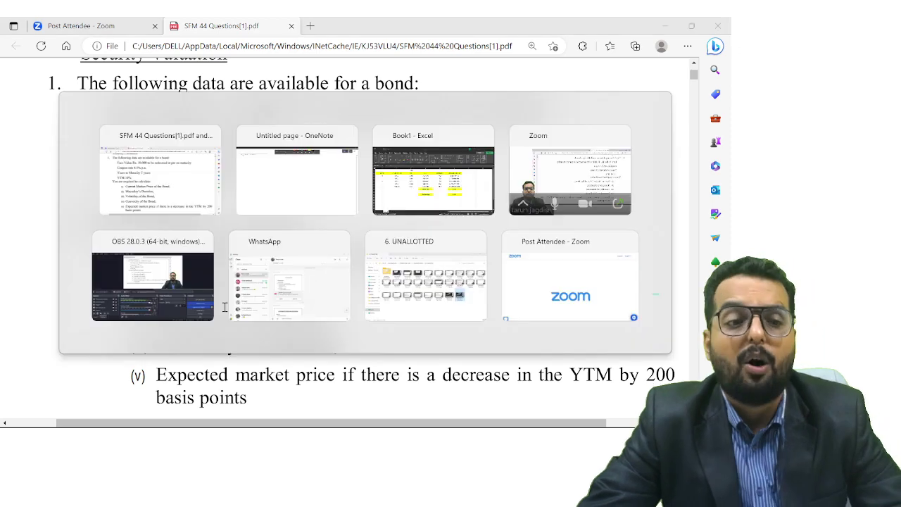